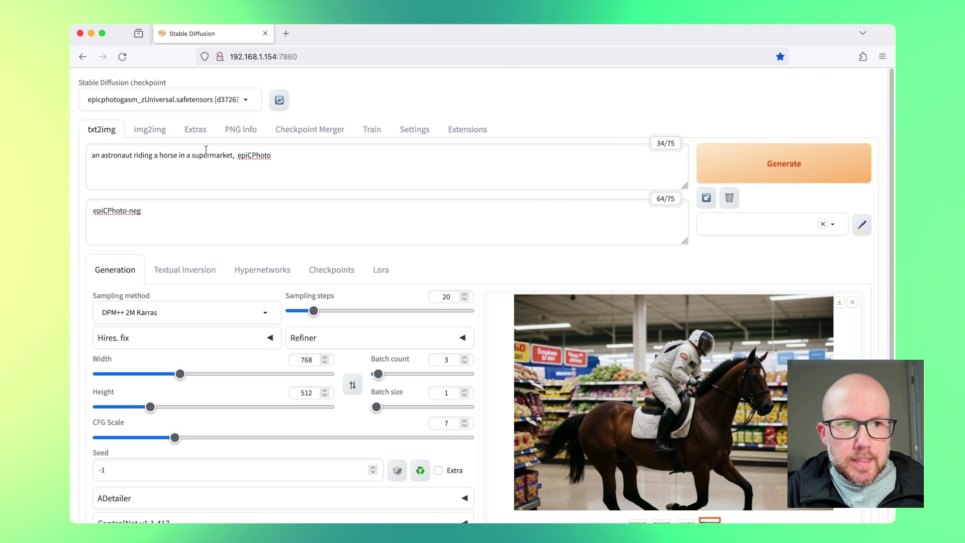
scroll(403, 302, down, 3)
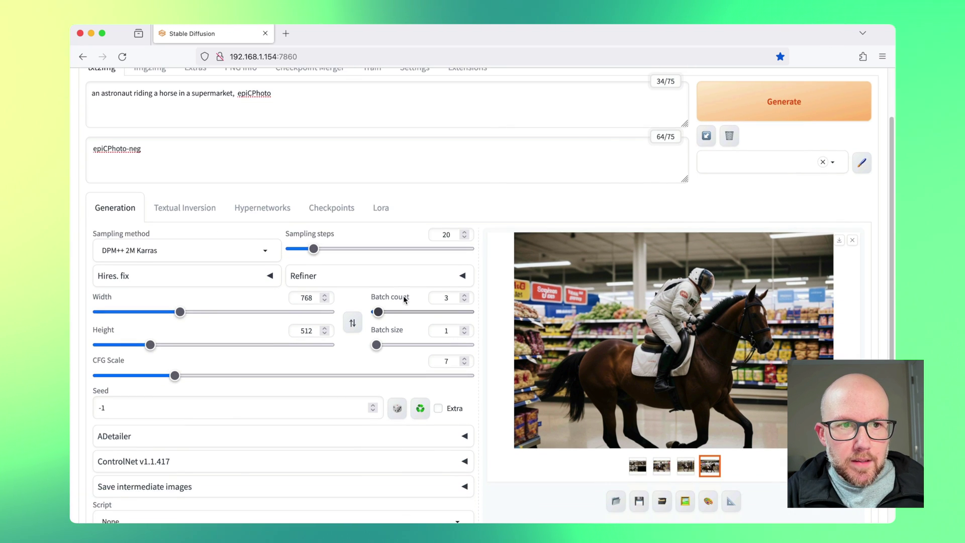
scroll(513, 305, down, 1)
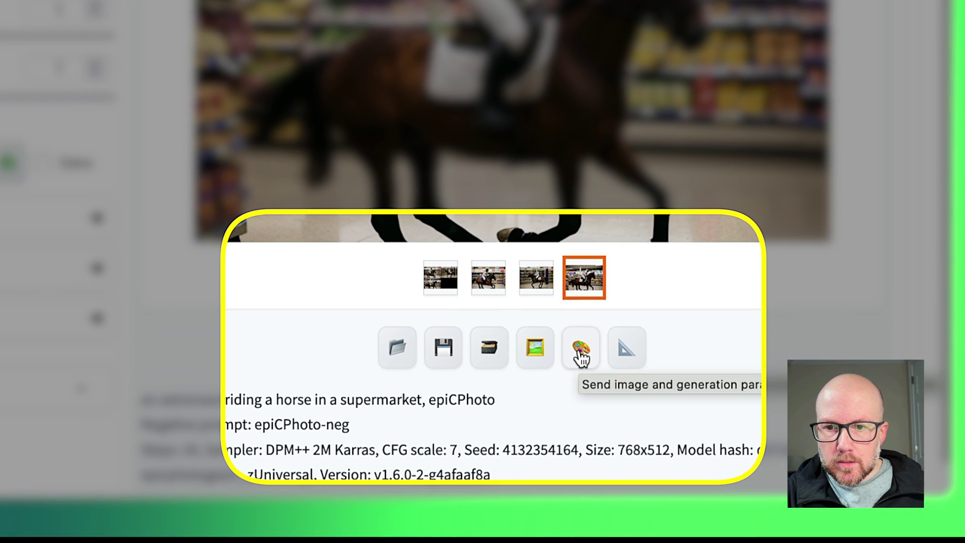
Send the generated astronaut-on-horse image into the img2img Inpaint workspace
click(581, 353)
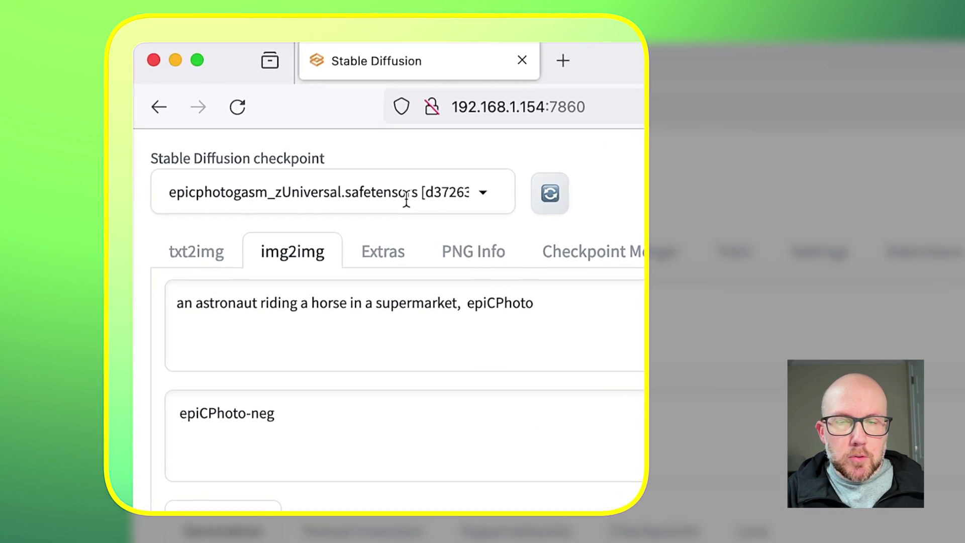
Load the epicphotogasm_z-inpainting.safetensors checkpoint from the checkpoint list
click(404, 205)
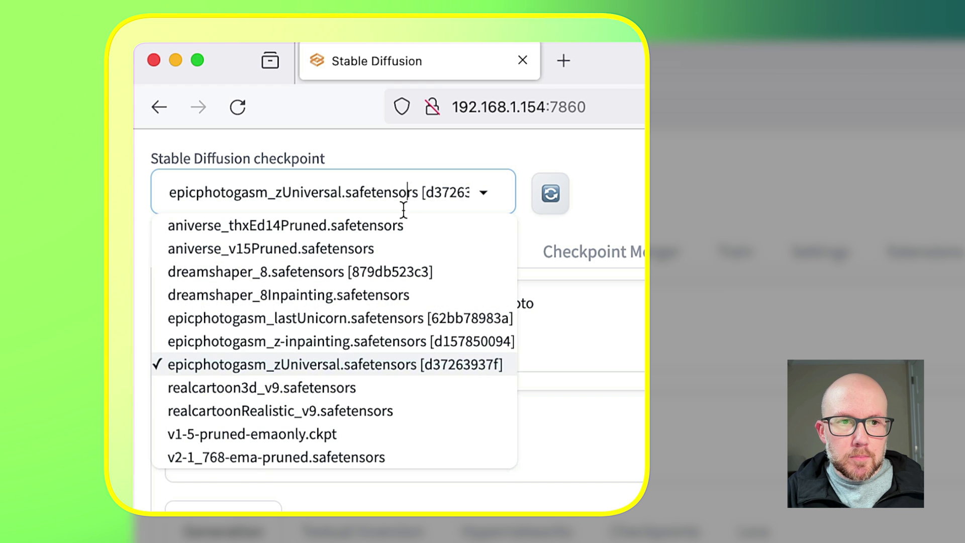
click(397, 341)
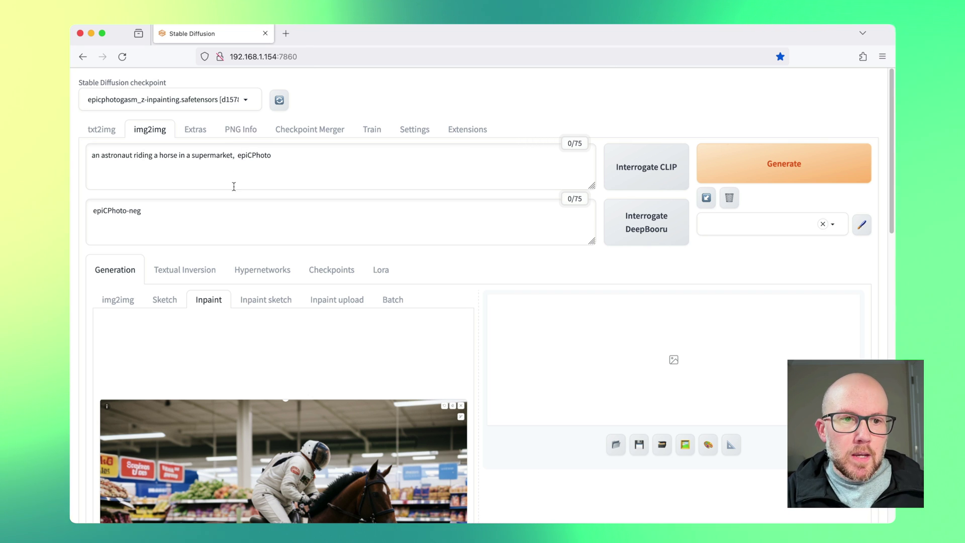
scroll(234, 186, down, 5)
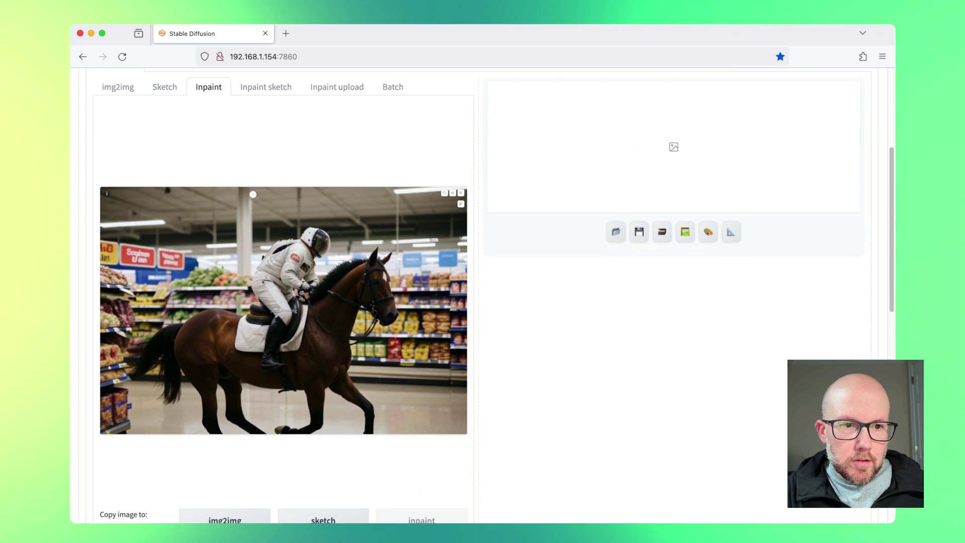
scroll(263, 201, down, 1)
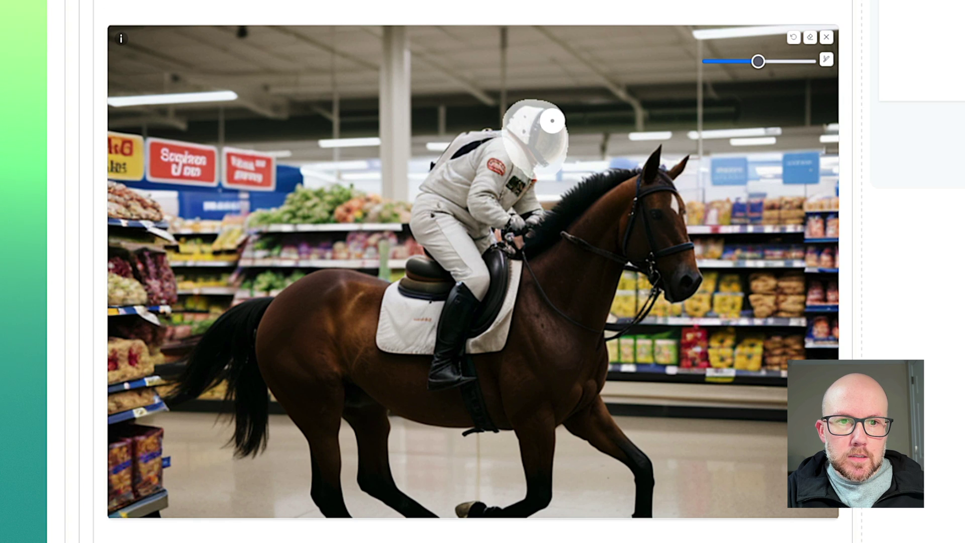
Brush an inpaint mask over the astronaut's helmet so only it gets repainted
drag(561, 142, 527, 121)
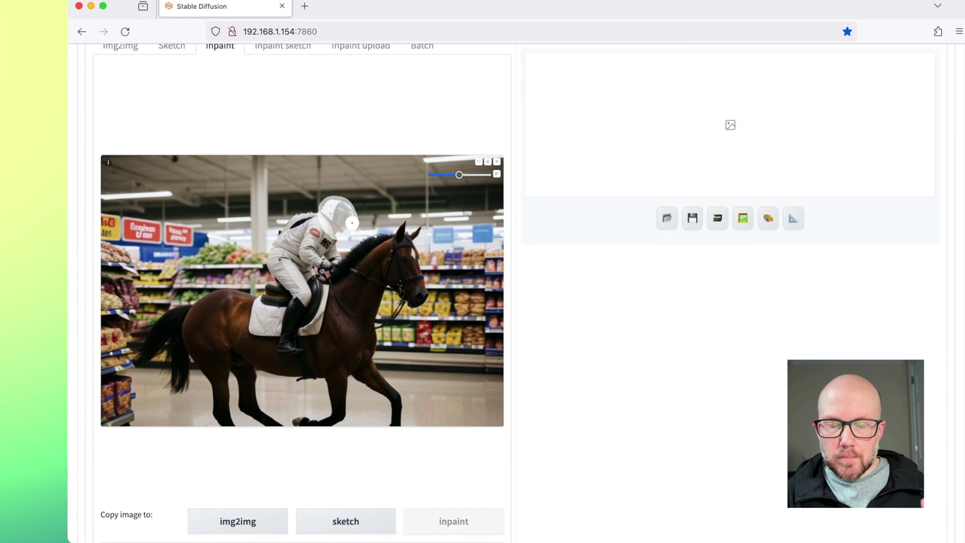
scroll(324, 150, down, 5)
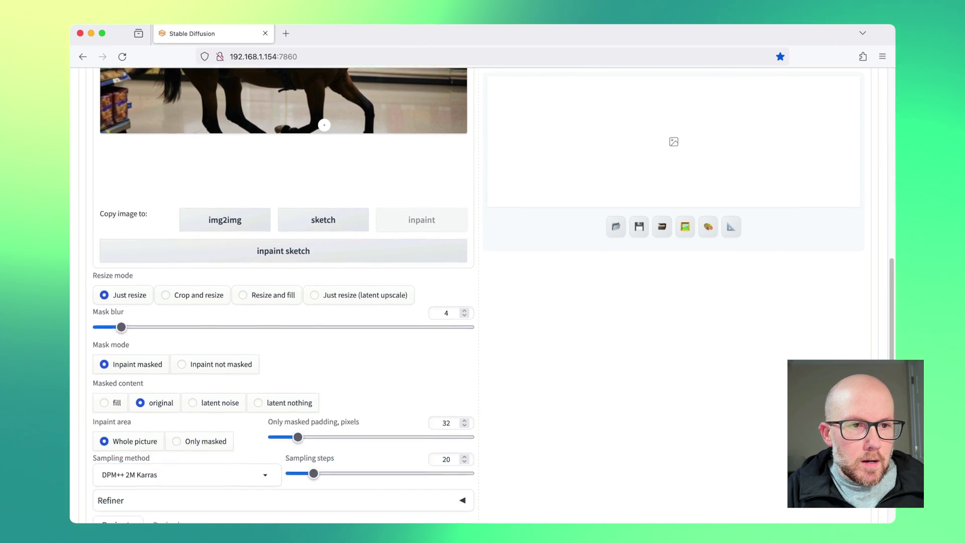
scroll(188, 260, down, 2)
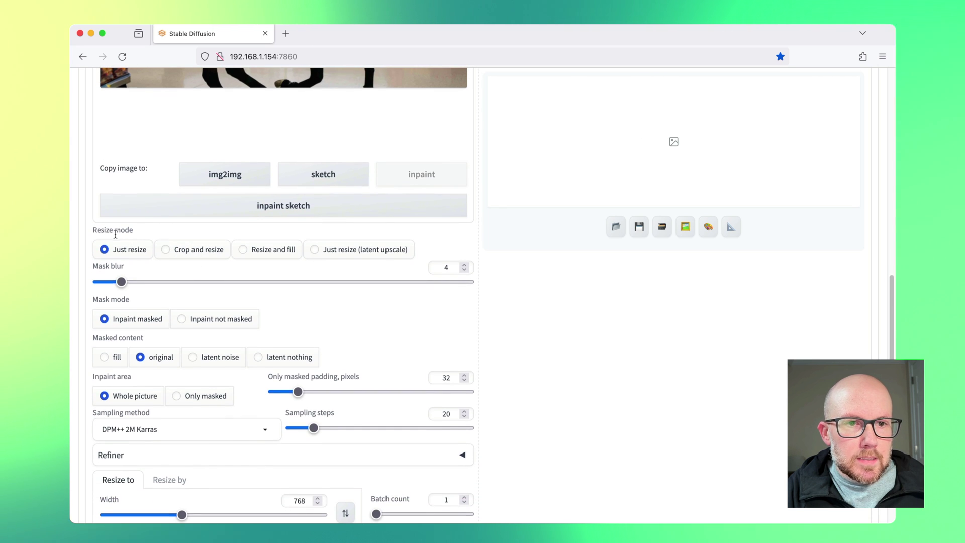
scroll(115, 234, down, 1)
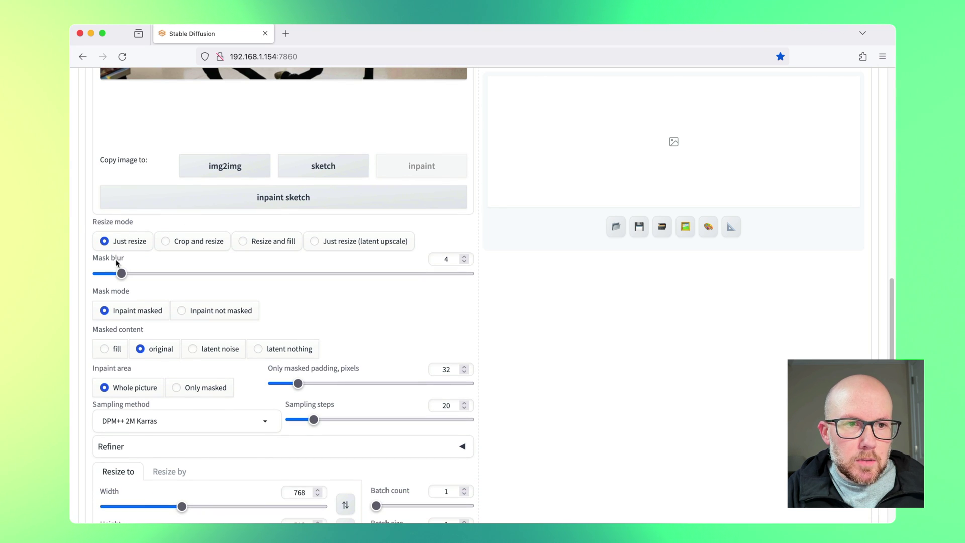
scroll(136, 271, down, 2)
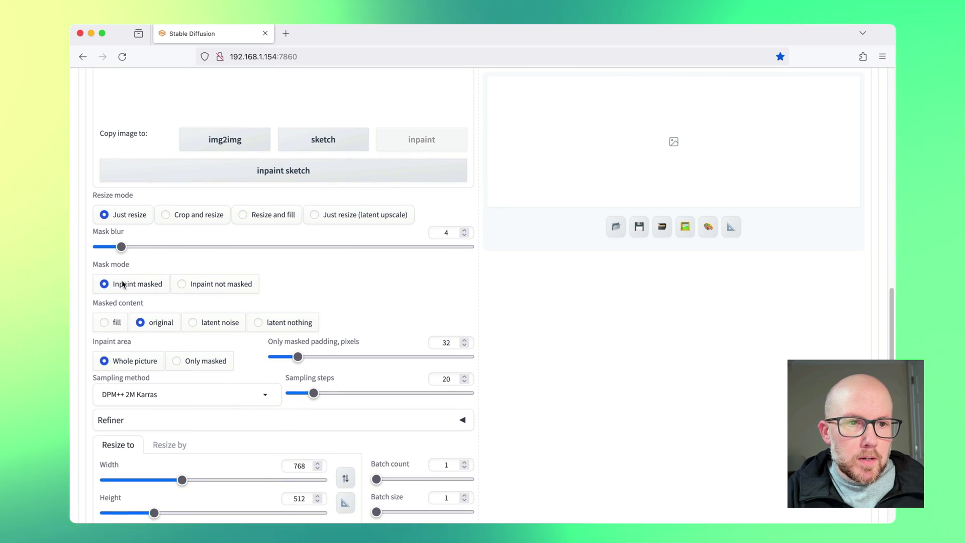
scroll(126, 302, down, 2)
scroll(139, 305, down, 1)
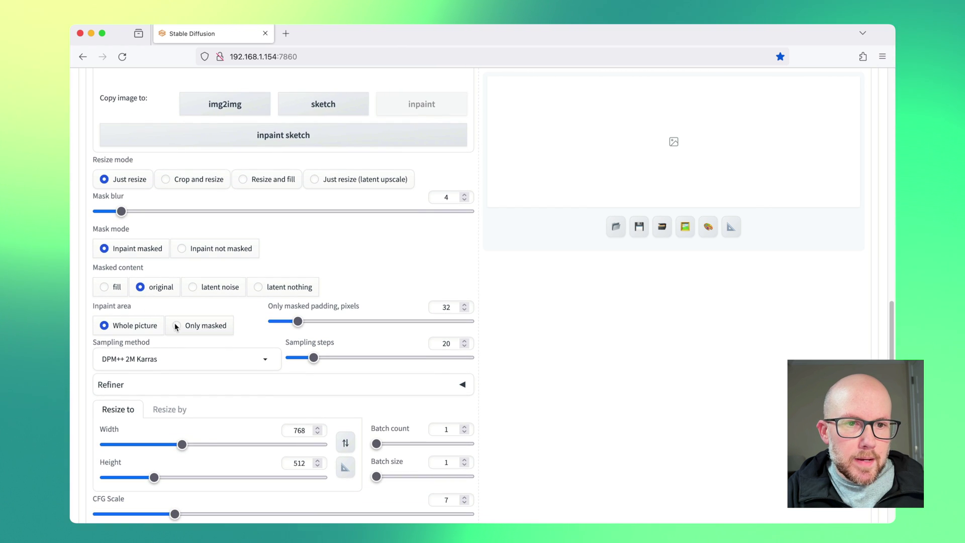
Inpaint area 'Only masked' at 512 width, with Batch count raised to 3
click(178, 325)
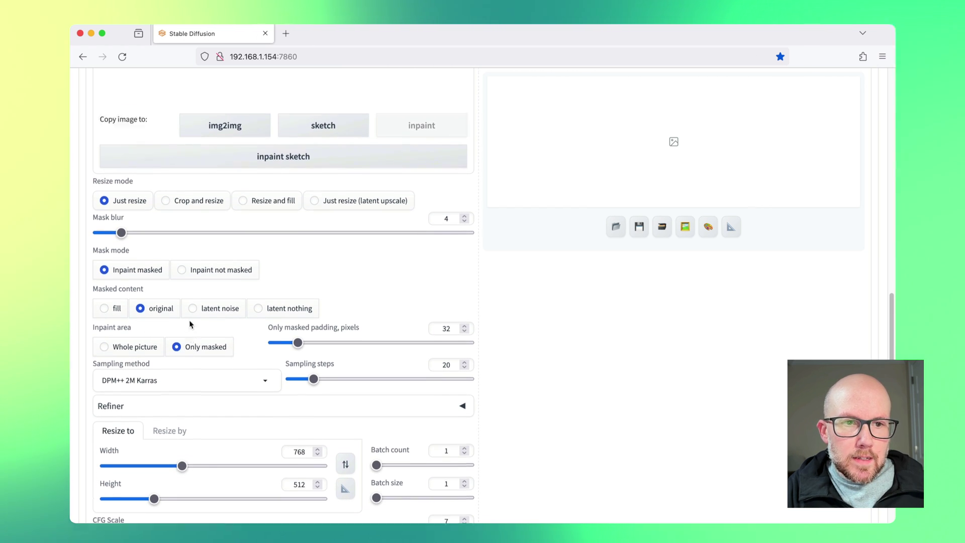
scroll(188, 326, up, 5)
scroll(301, 273, up, 5)
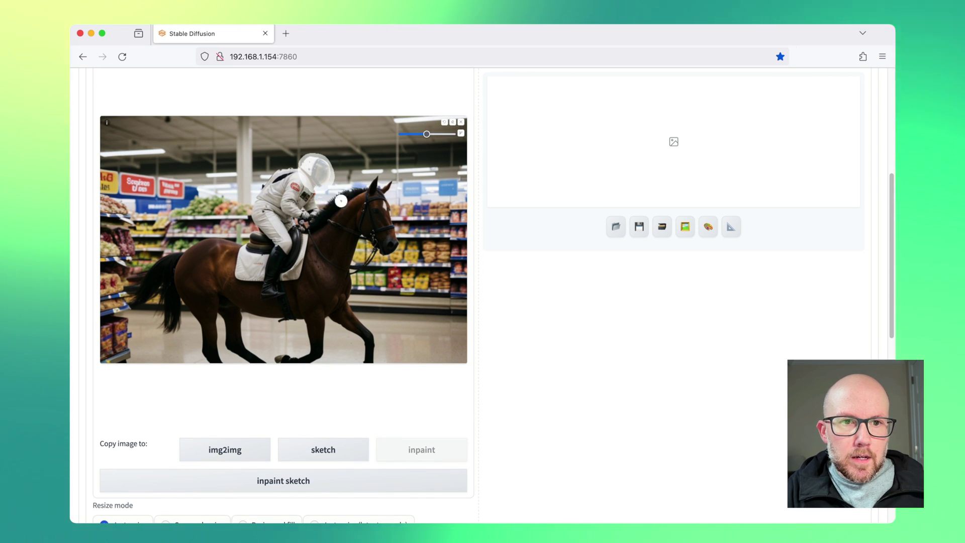
scroll(330, 203, down, 3)
scroll(312, 304, down, 2)
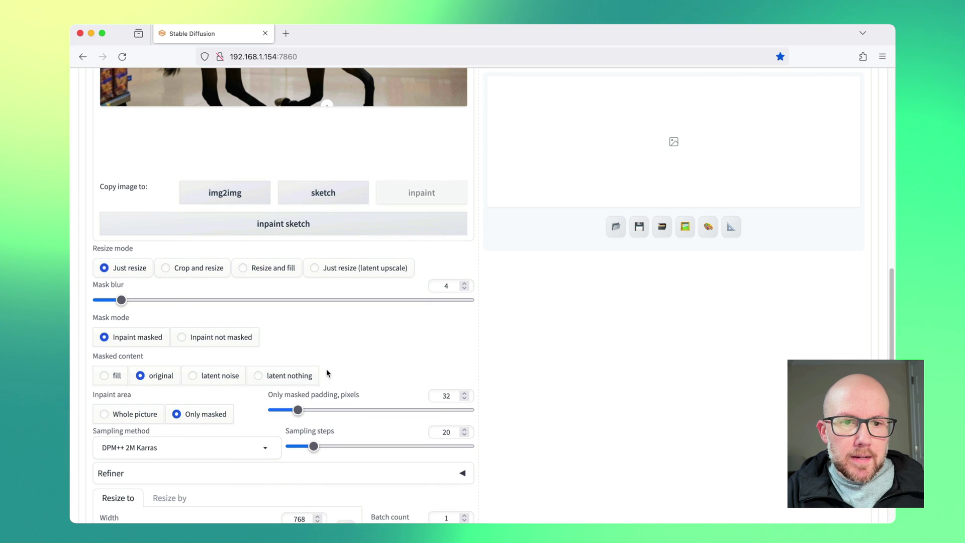
scroll(393, 378, down, 1)
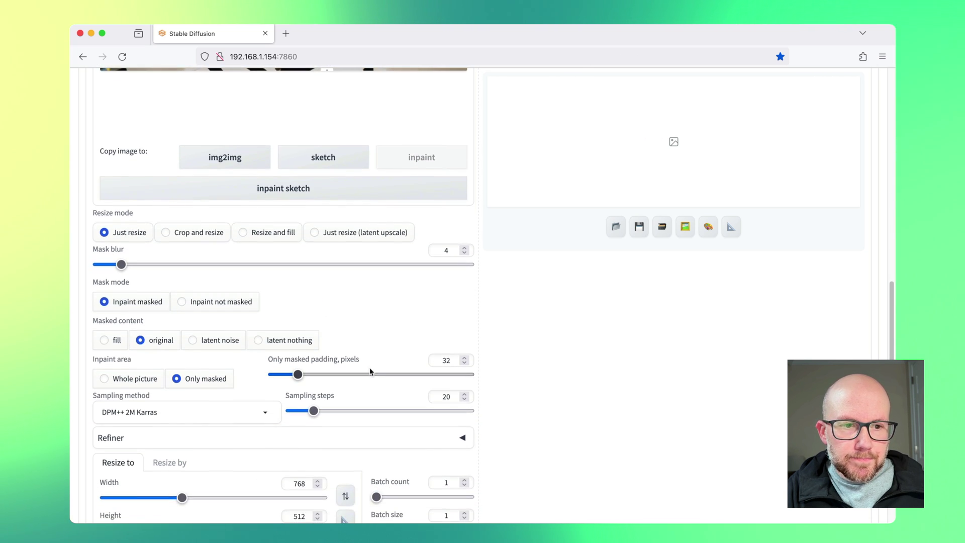
scroll(354, 369, down, 2)
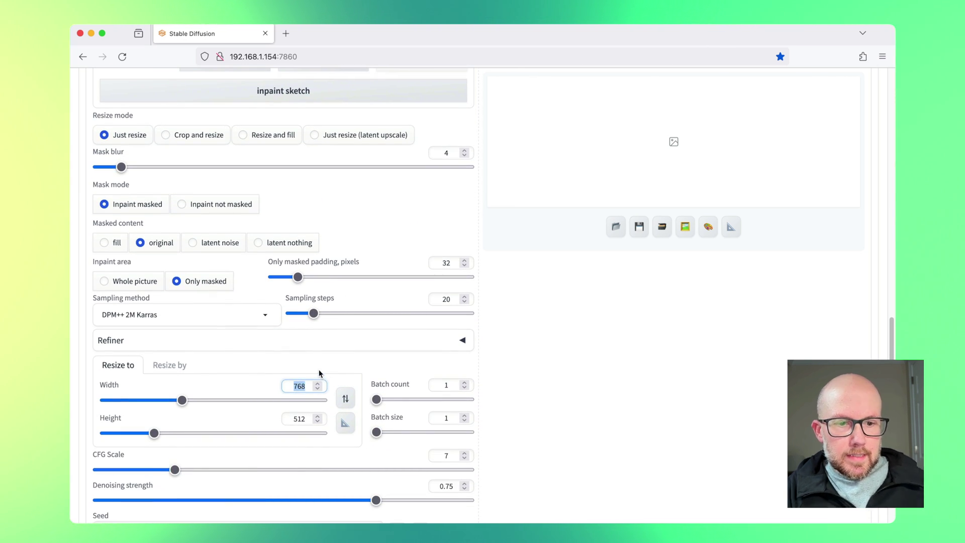
text(512)
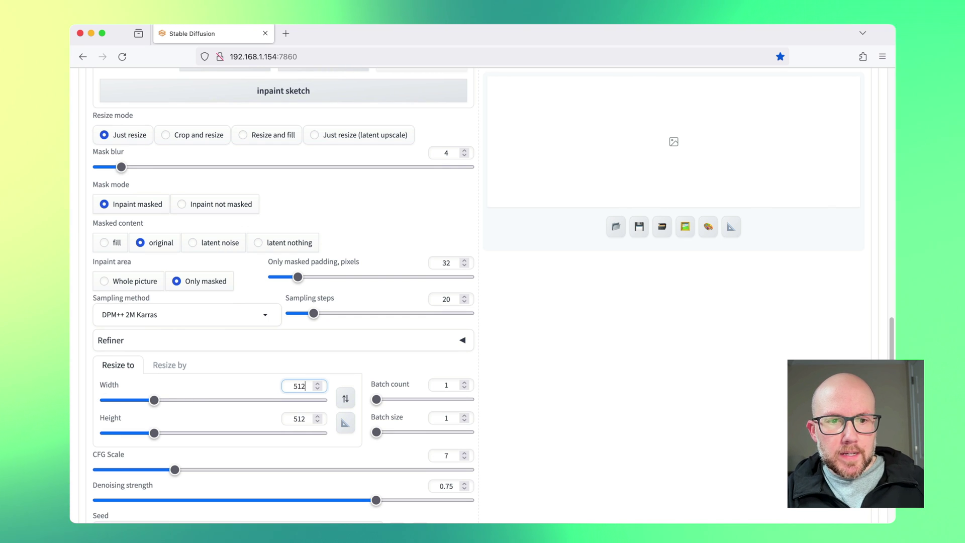
click(466, 383)
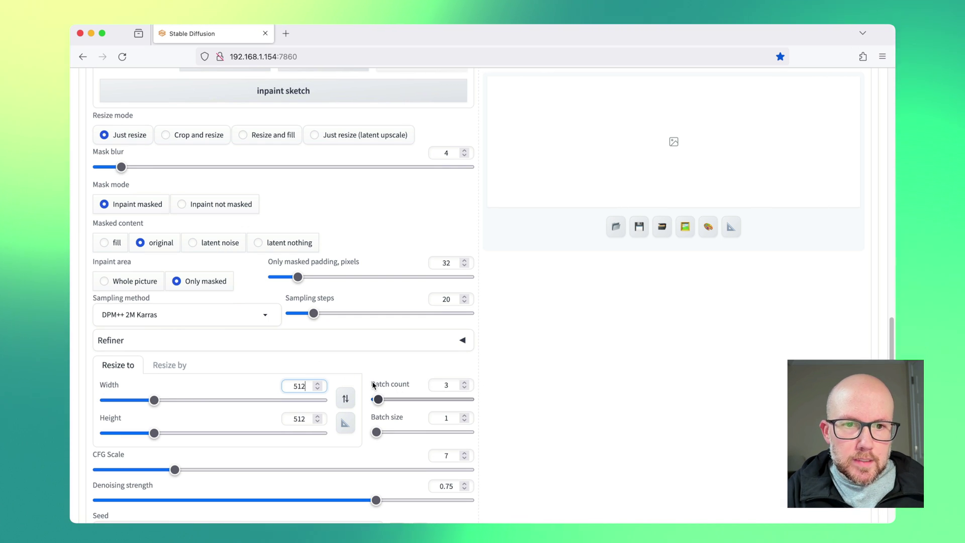
scroll(373, 387, up, 1)
scroll(376, 384, up, 1)
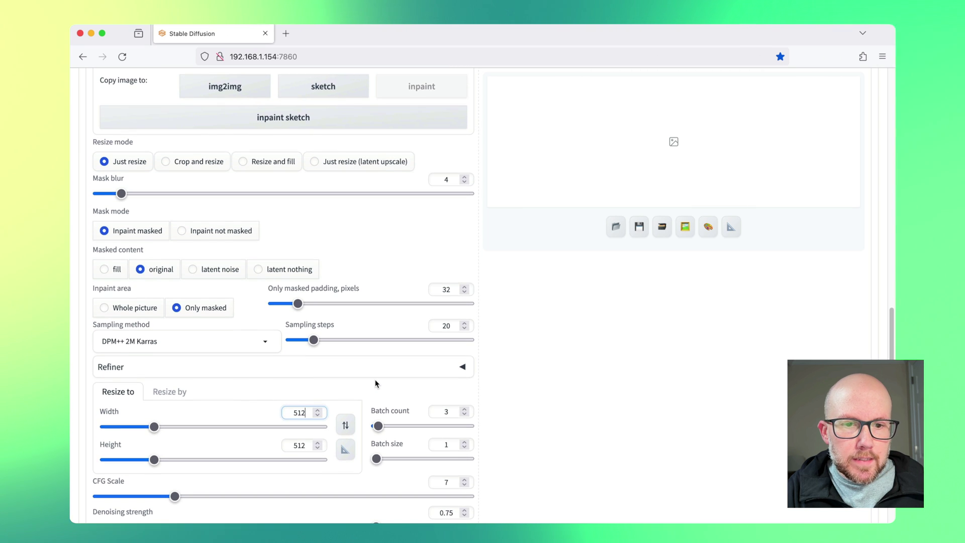
scroll(376, 384, up, 1)
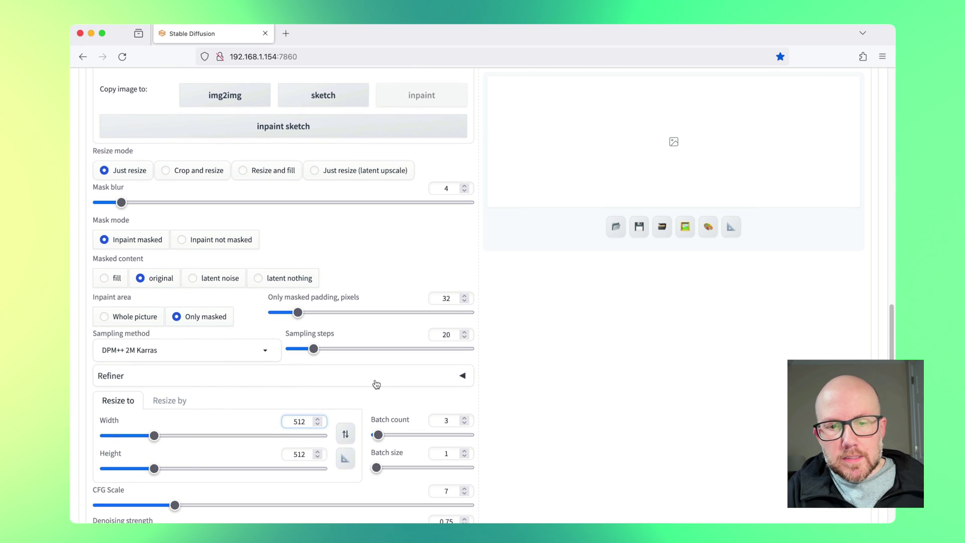
scroll(376, 384, down, 2)
scroll(376, 384, down, 2)
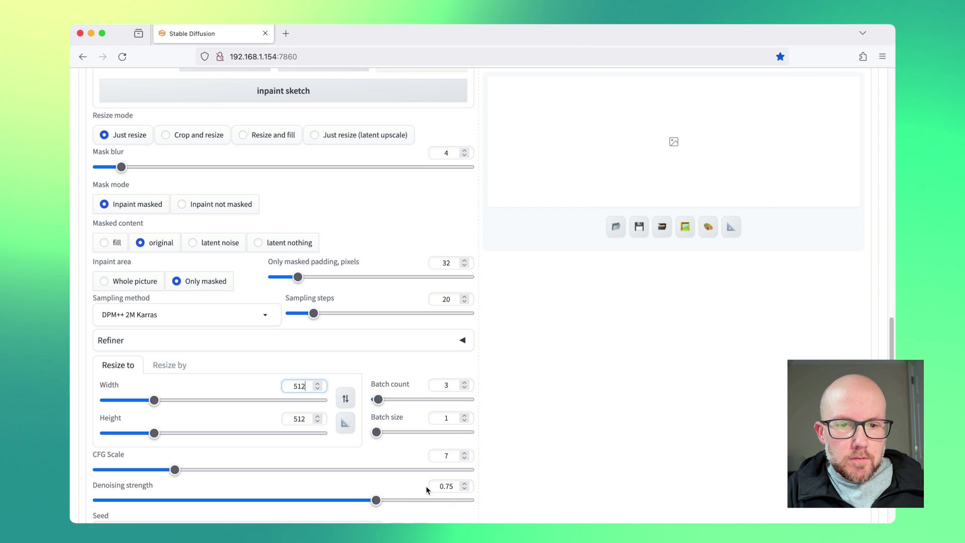
scroll(426, 485, up, 3)
scroll(426, 486, up, 5)
scroll(422, 481, up, 5)
scroll(426, 478, up, 2)
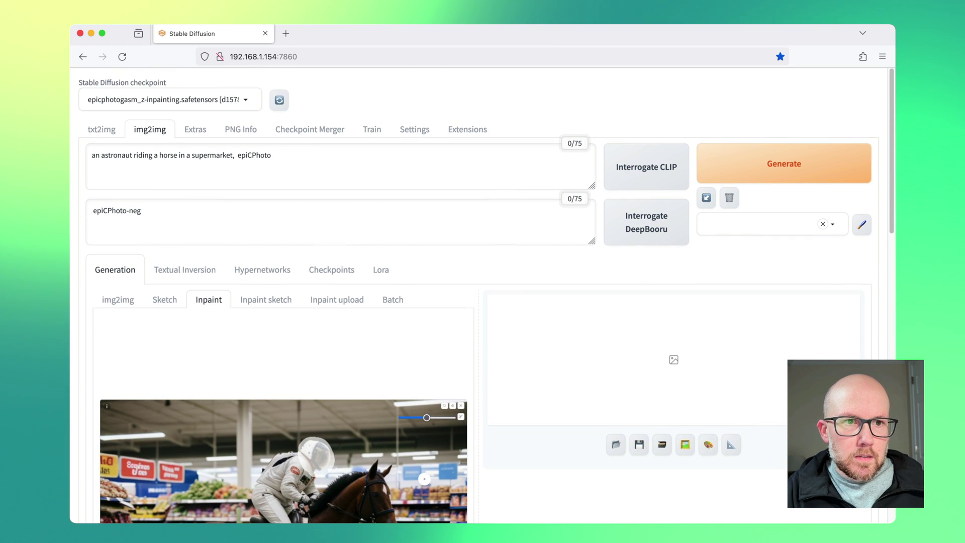
Generate the three inpainted helmet results and inspect the first one full-size
click(804, 159)
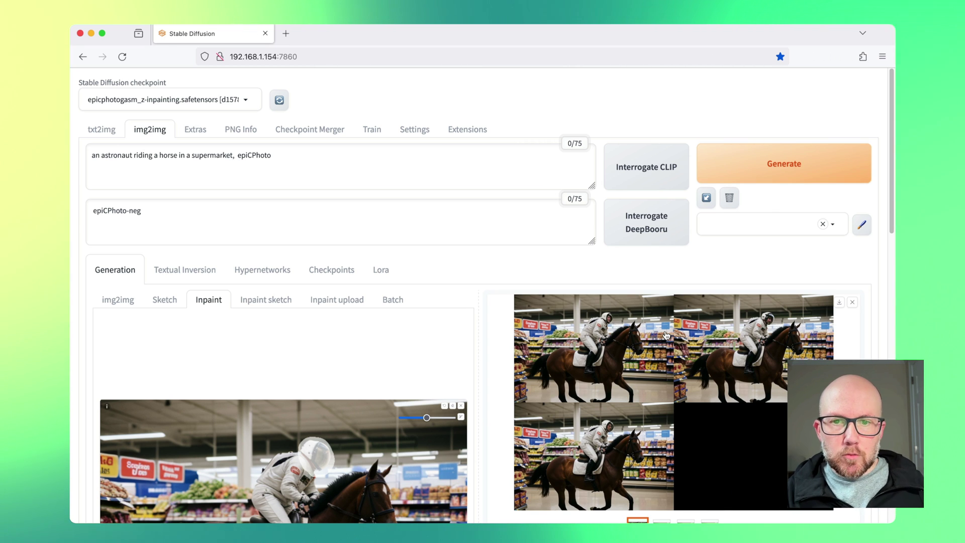
scroll(656, 383, down, 1)
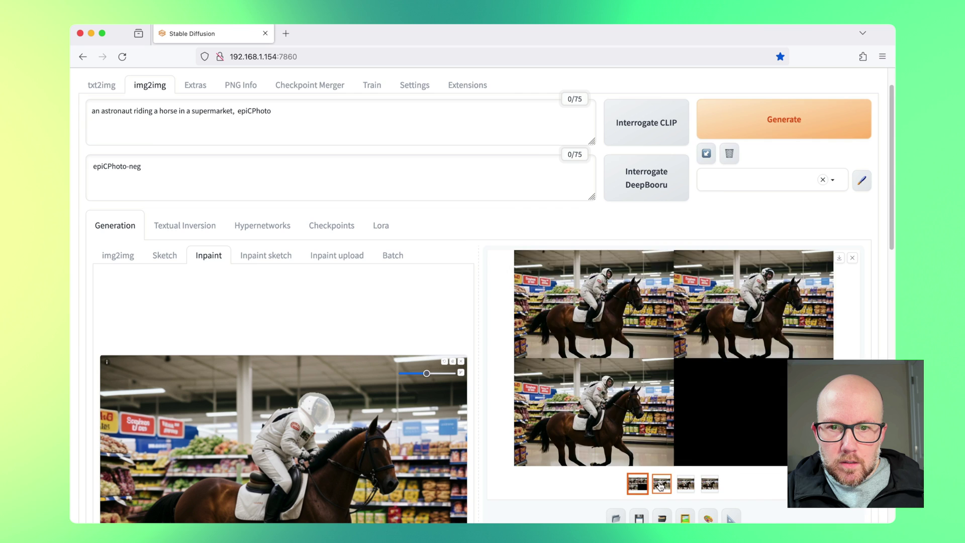
click(660, 486)
click(658, 306)
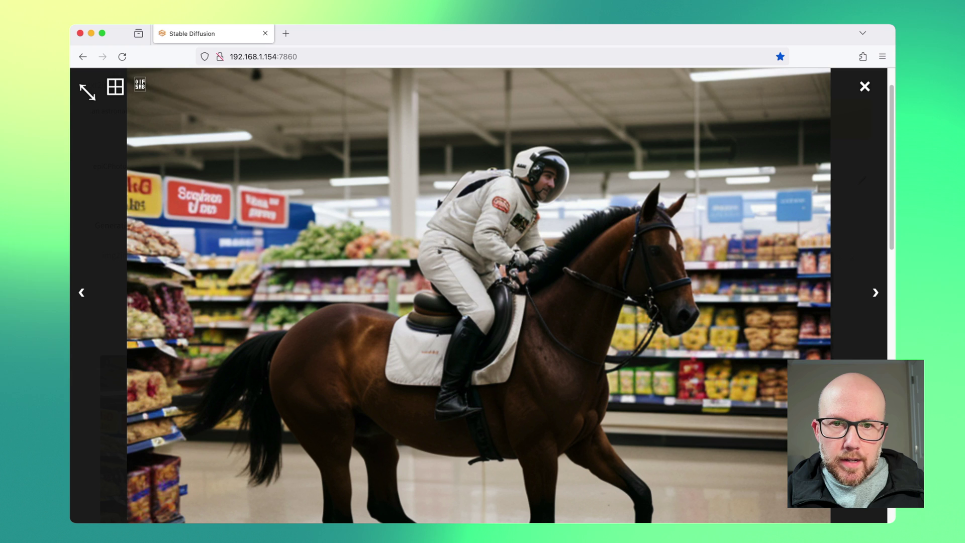
click(864, 86)
scroll(777, 364, down, 4)
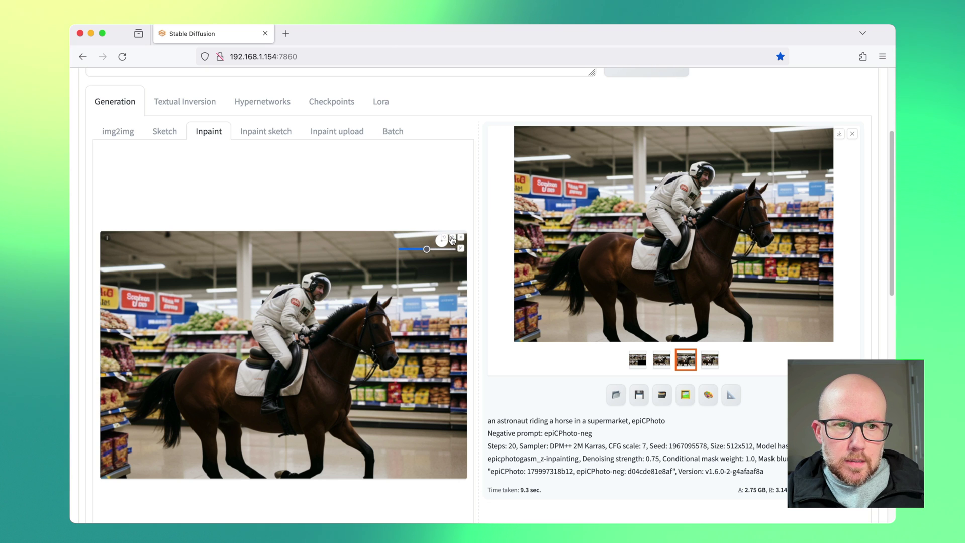
scroll(302, 311, down, 1)
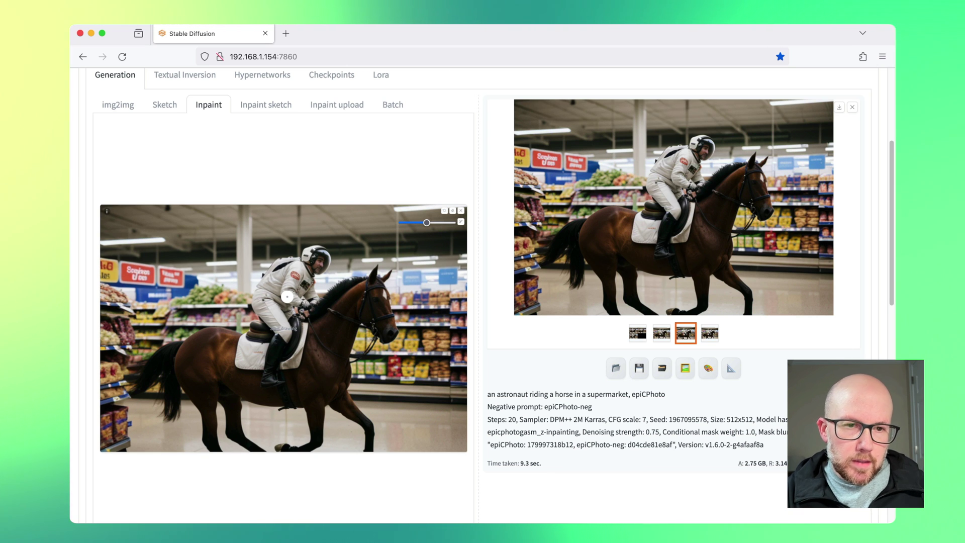
scroll(289, 301, down, 1)
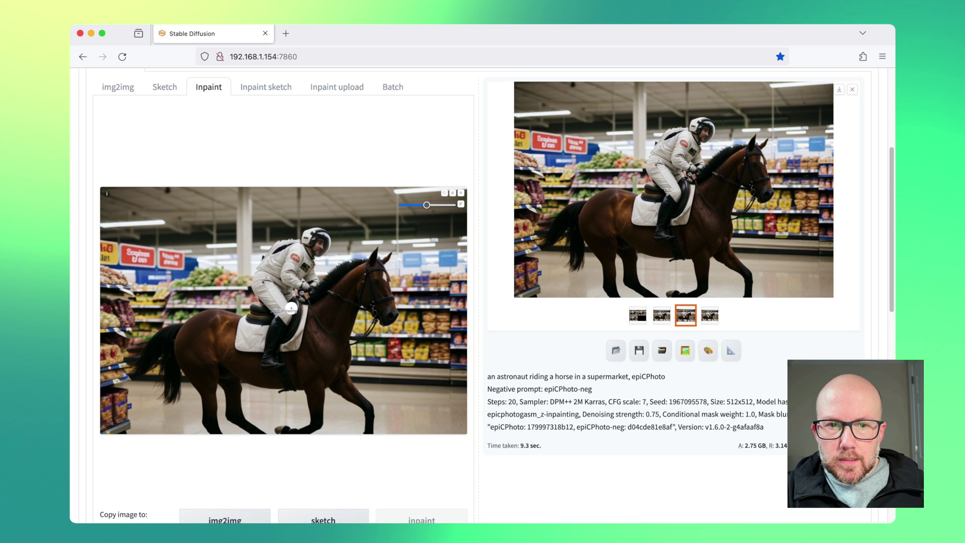
scroll(291, 308, down, 1)
scroll(298, 294, up, 2)
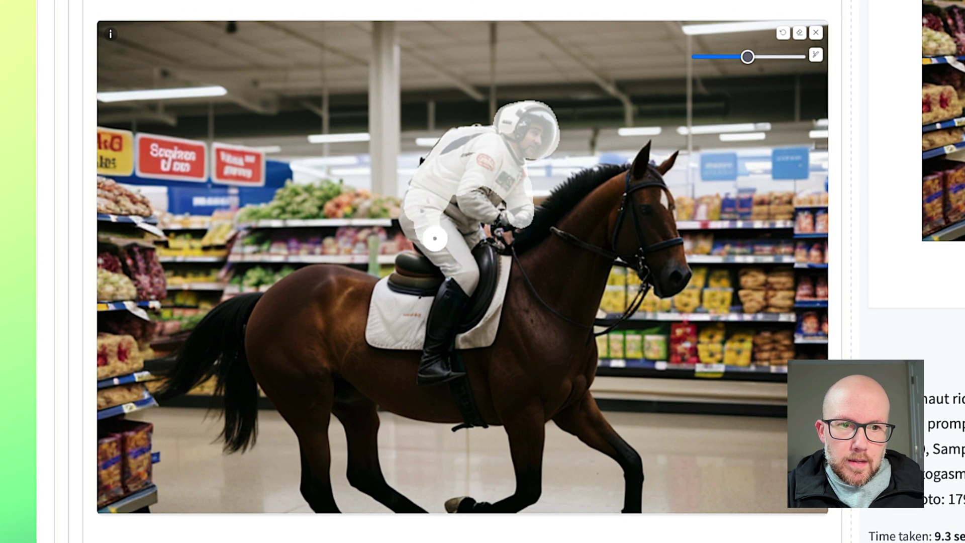
Extend the mask down the rider's leg and boot so the whole astronaut is covered
drag(459, 283, 436, 370)
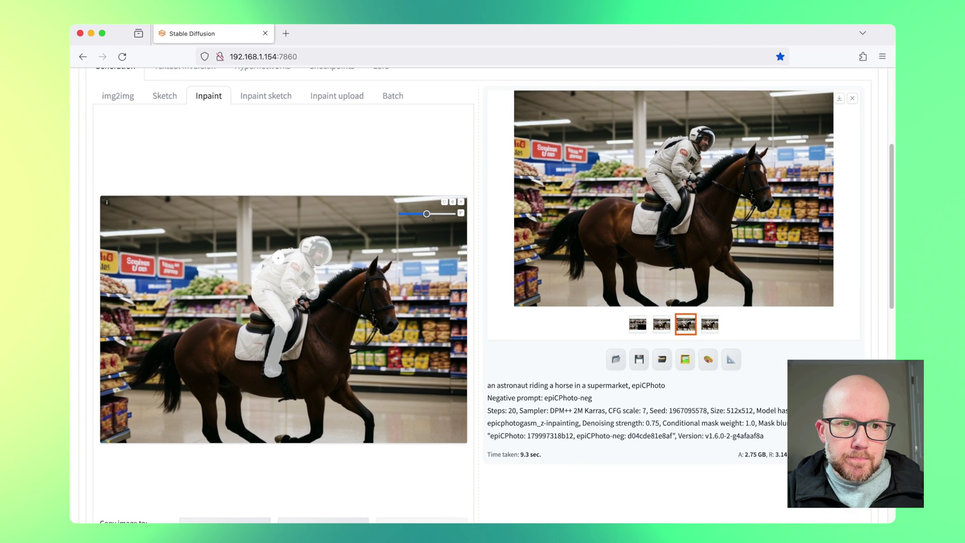
scroll(299, 313, down, 5)
scroll(294, 315, down, 4)
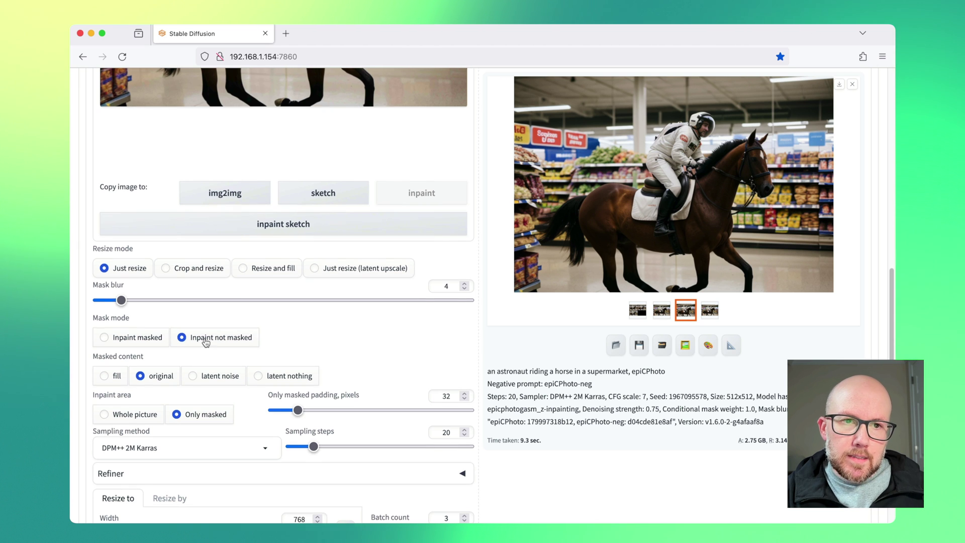
scroll(204, 343, up, 4)
scroll(208, 332, up, 2)
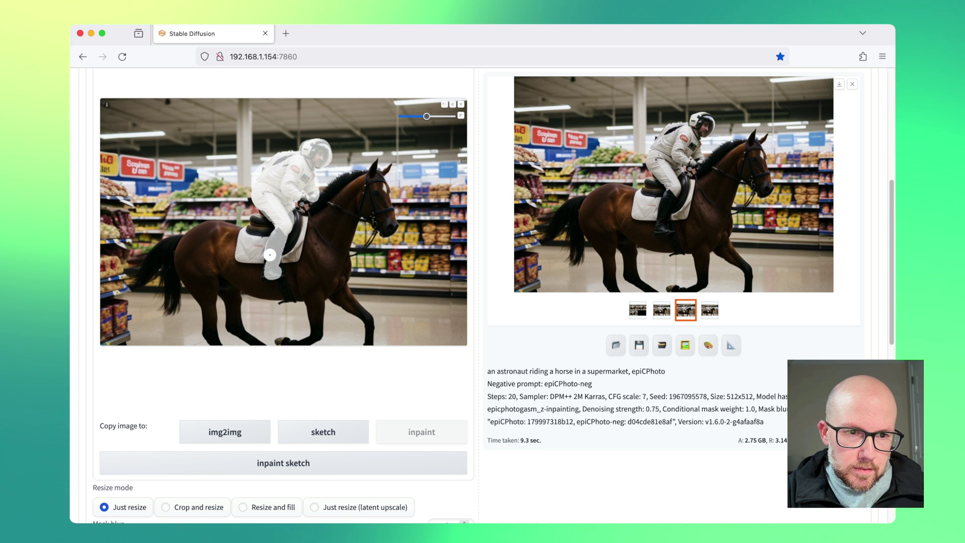
scroll(226, 257, down, 5)
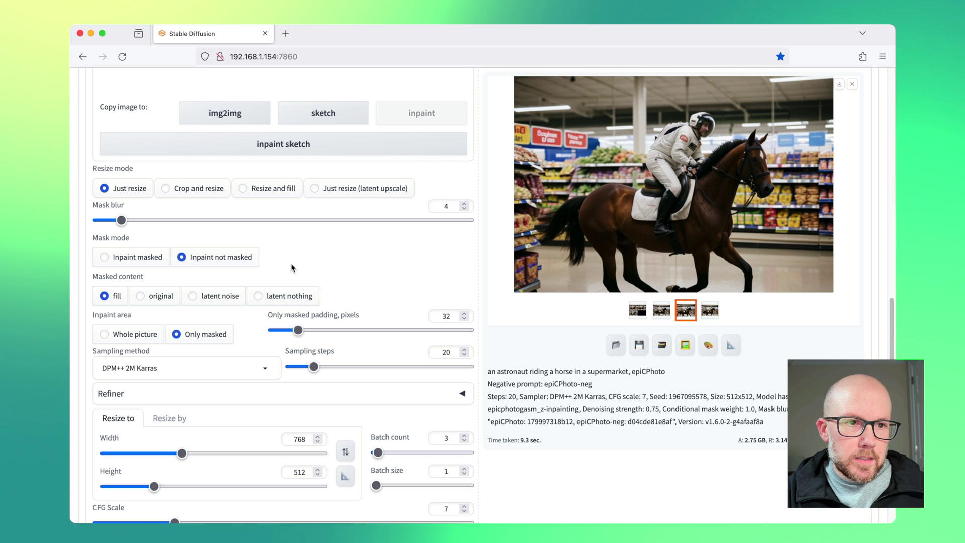
Inpaint area 'Whole picture' and Denoising strength dragged up to 0.95
click(106, 337)
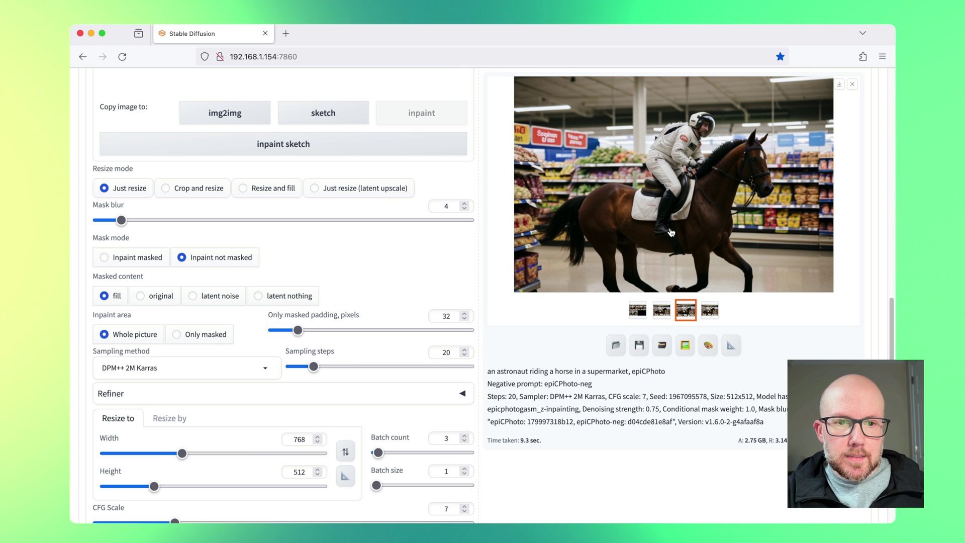
scroll(394, 246, down, 3)
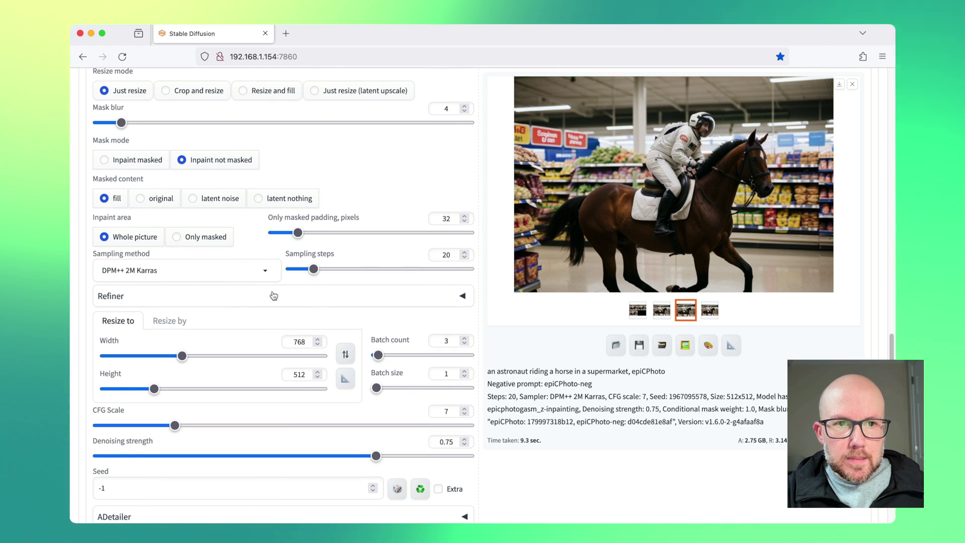
scroll(273, 295, up, 4)
scroll(271, 255, up, 2)
scroll(269, 290, down, 2)
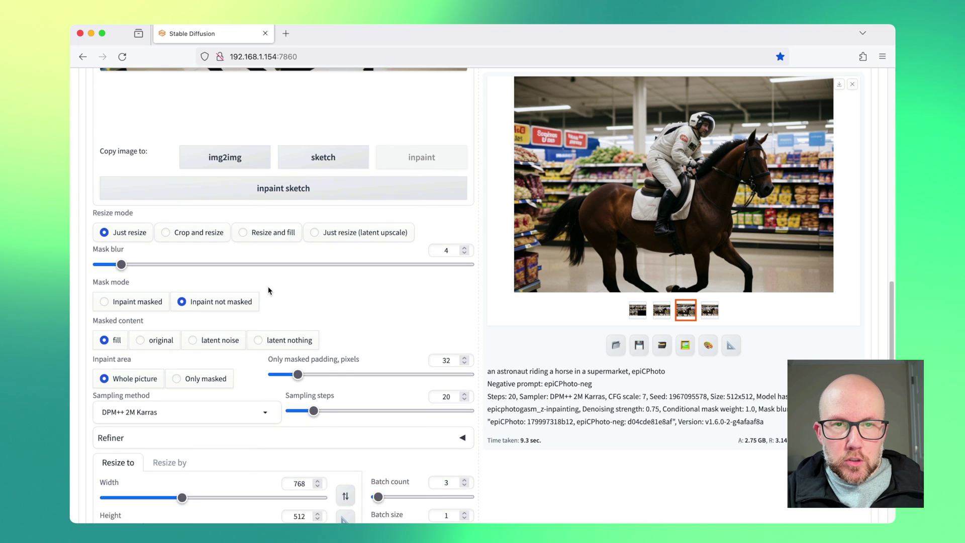
scroll(269, 286, down, 2)
scroll(269, 287, down, 2)
scroll(284, 300, down, 1)
scroll(284, 300, down, 1)
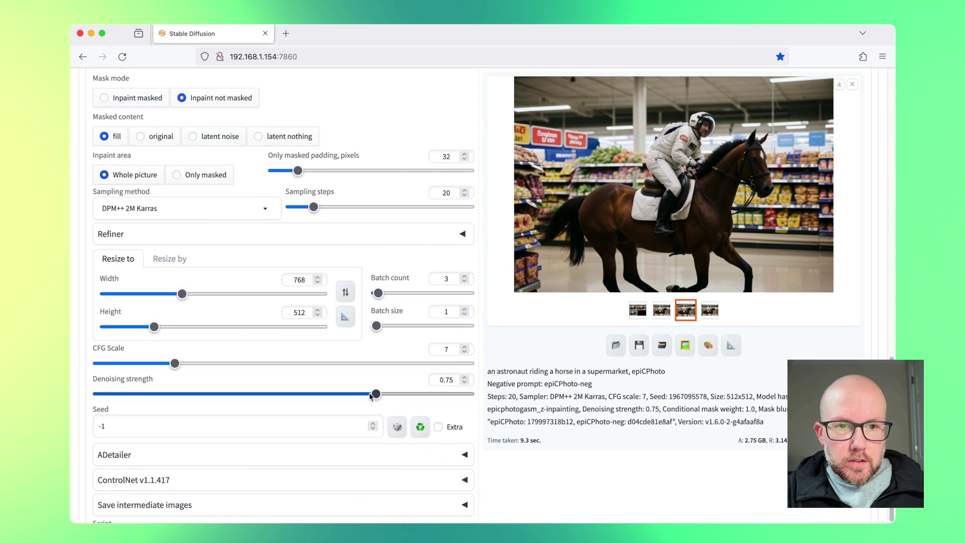
drag(377, 395, 439, 398)
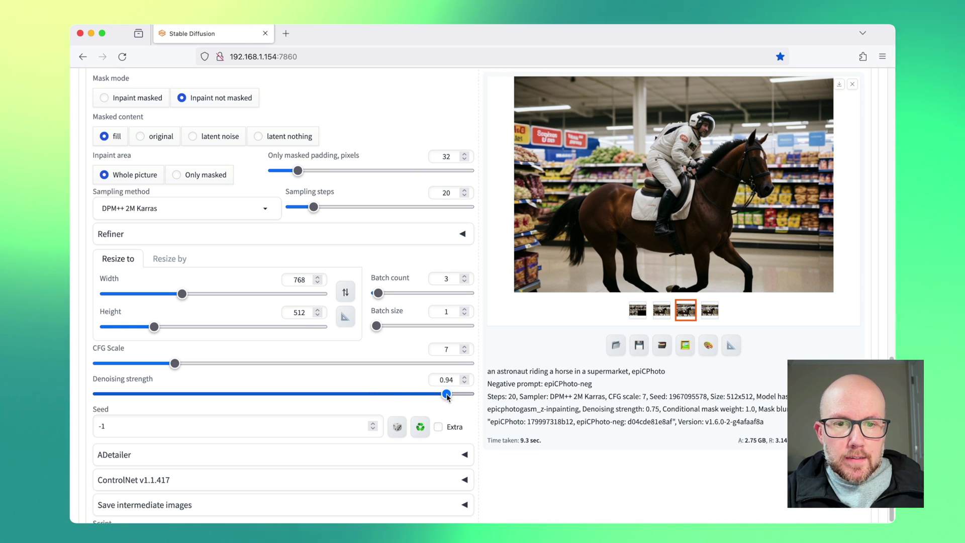
drag(447, 397, 450, 395)
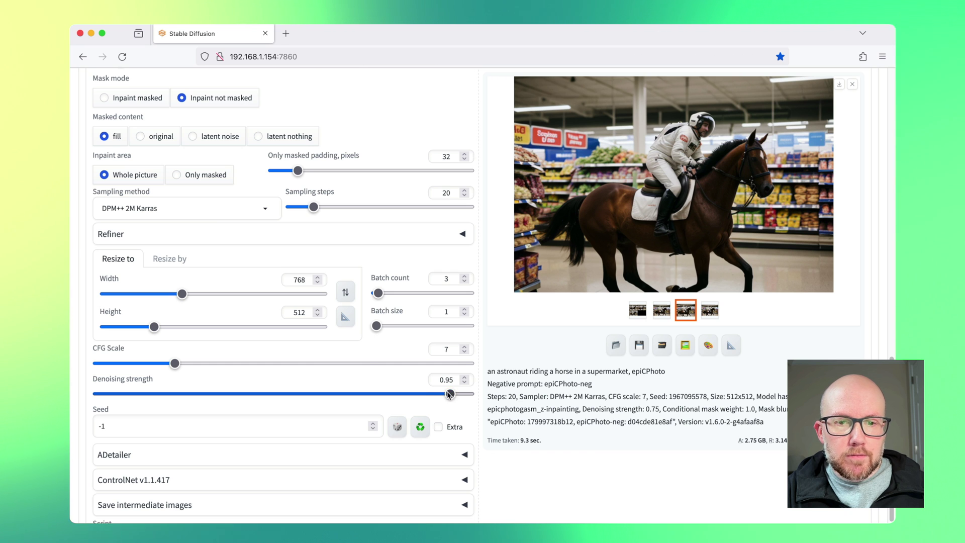
scroll(325, 347, up, 3)
scroll(329, 350, up, 5)
scroll(329, 349, up, 5)
scroll(322, 339, up, 3)
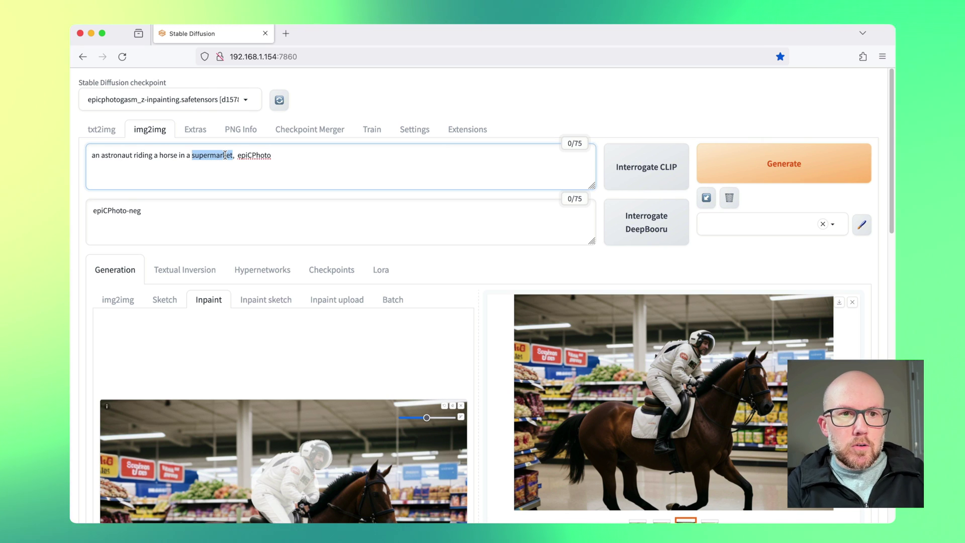
text(desert)
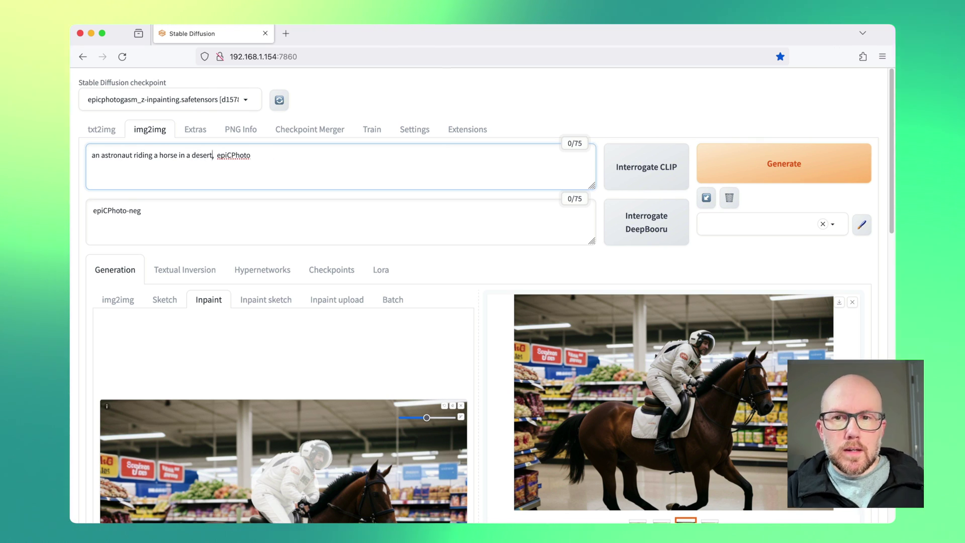
scroll(475, 227, down, 5)
scroll(474, 228, down, 1)
scroll(459, 448, down, 2)
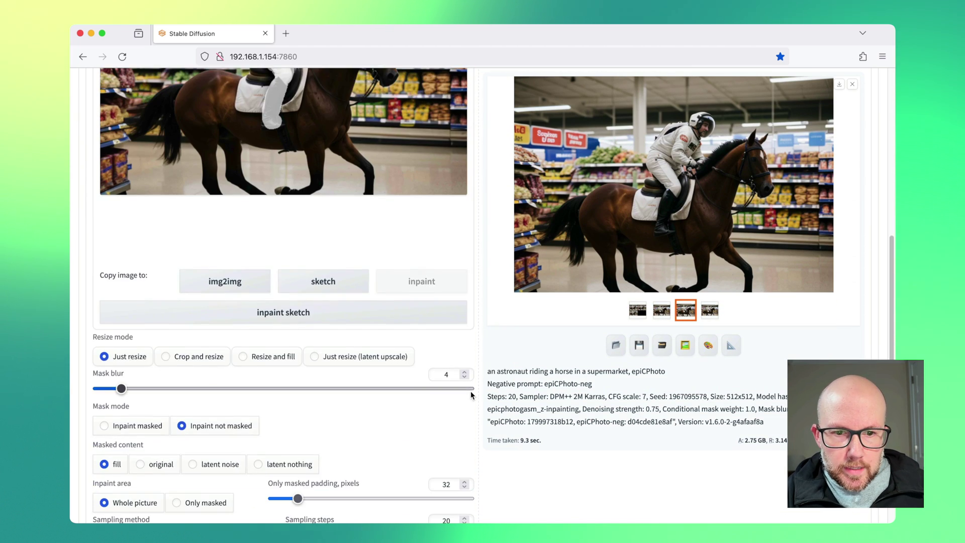
scroll(459, 448, down, 1)
scroll(459, 448, up, 2)
scroll(459, 447, up, 3)
scroll(458, 448, up, 3)
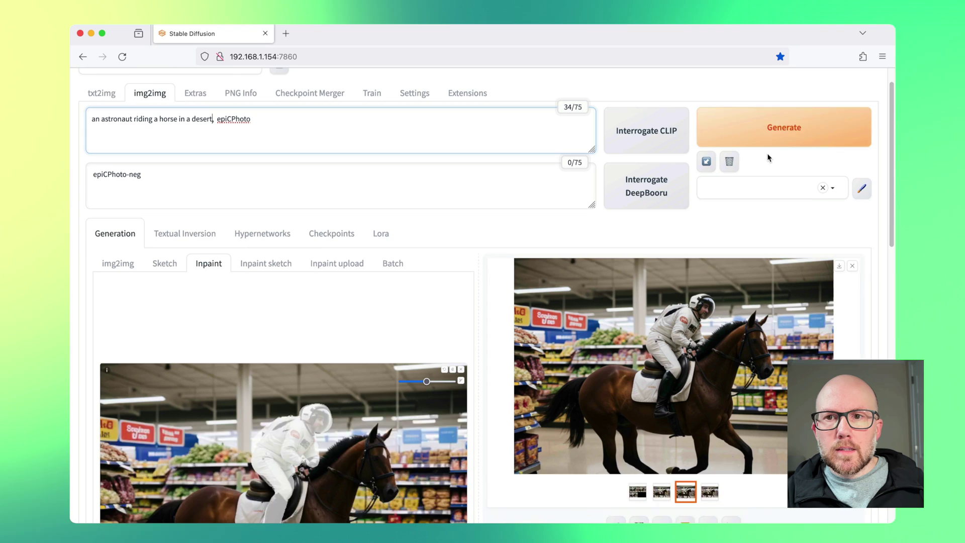
scroll(767, 153, up, 1)
Generate the desert-background inpainting results with the revised prompt
click(811, 168)
scroll(697, 164, down, 1)
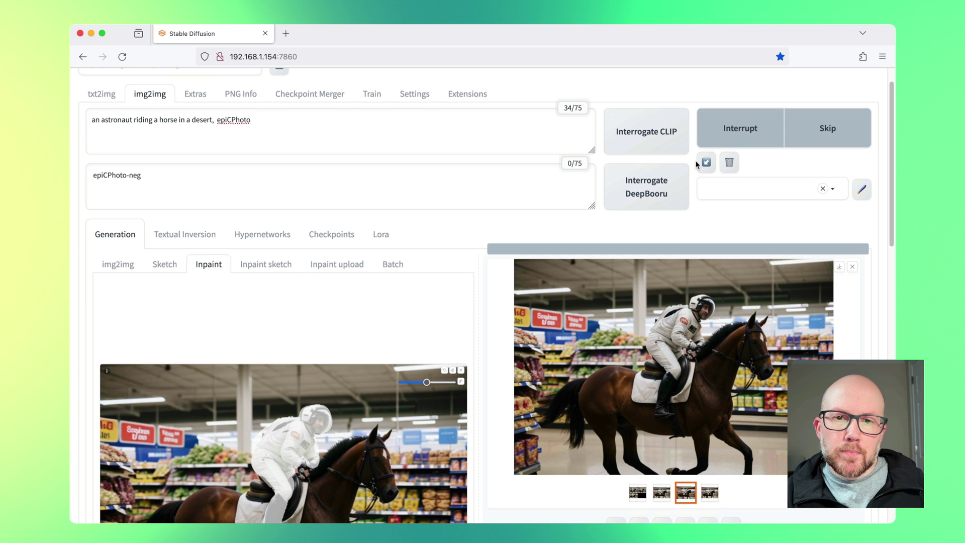
scroll(696, 164, down, 2)
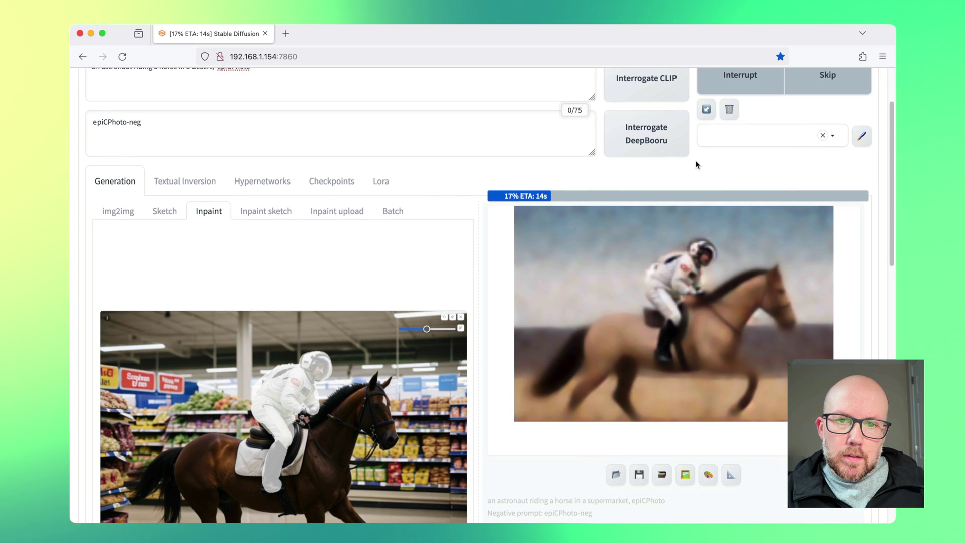
scroll(603, 315, down, 1)
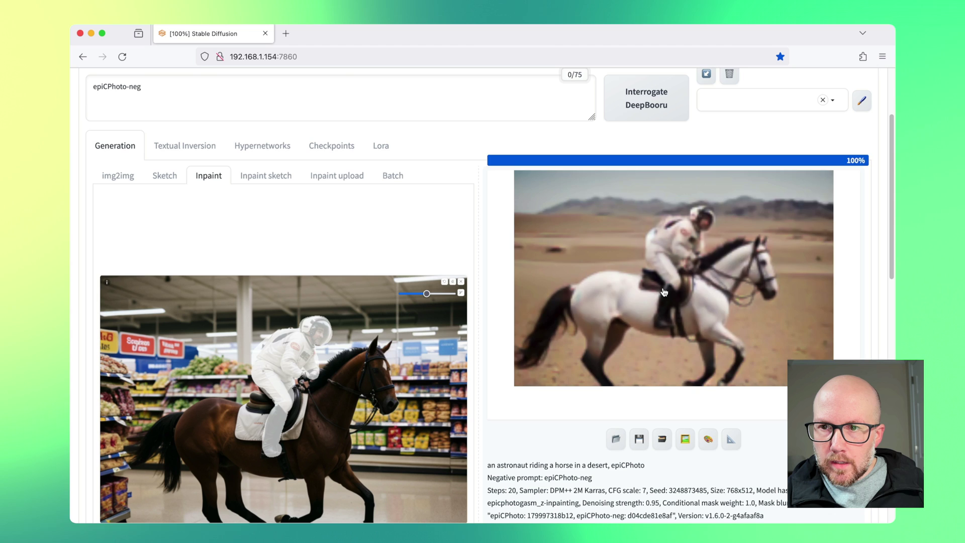
Flip through the desert rider results in the lightbox, including the tan horse, then close it
click(662, 290)
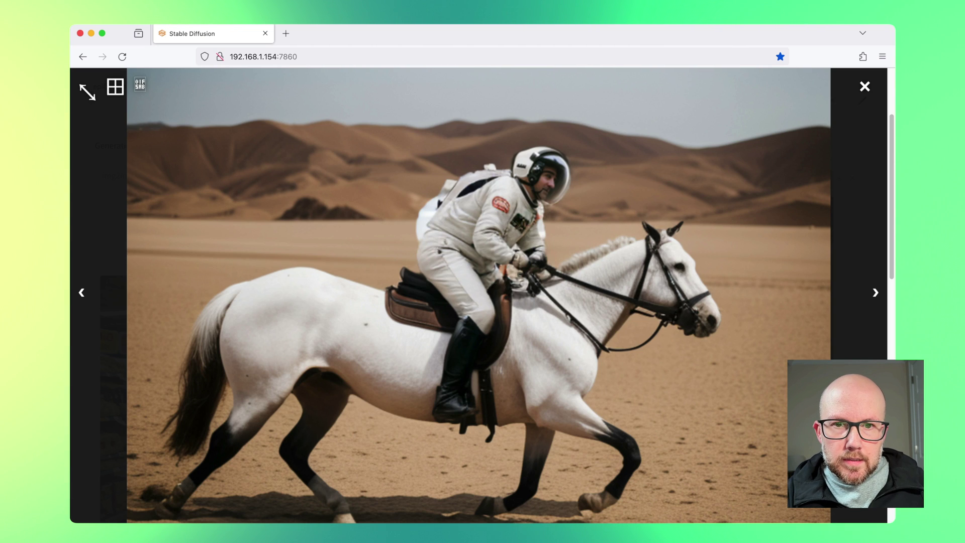
key(Right)
key(Right)
key(Left)
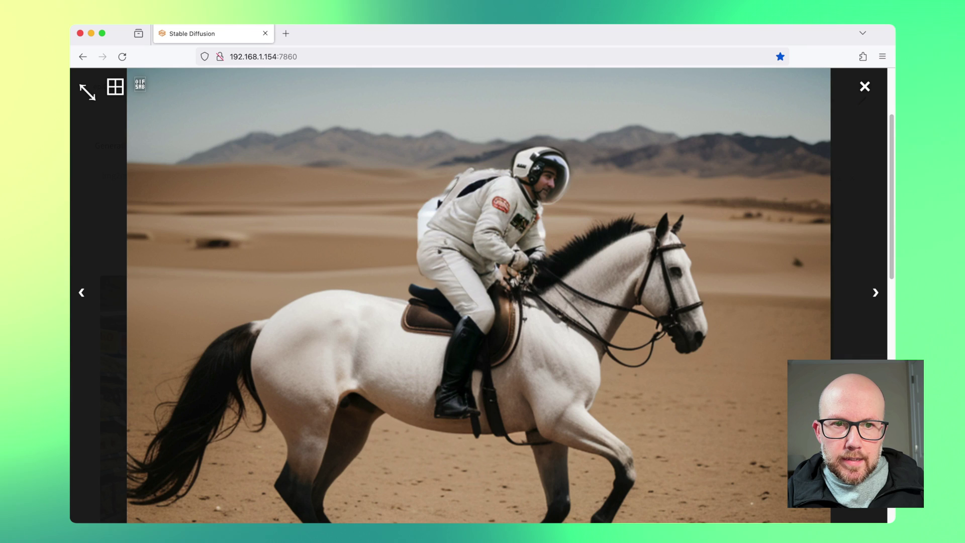
key(Left)
key(Left)
key(Right)
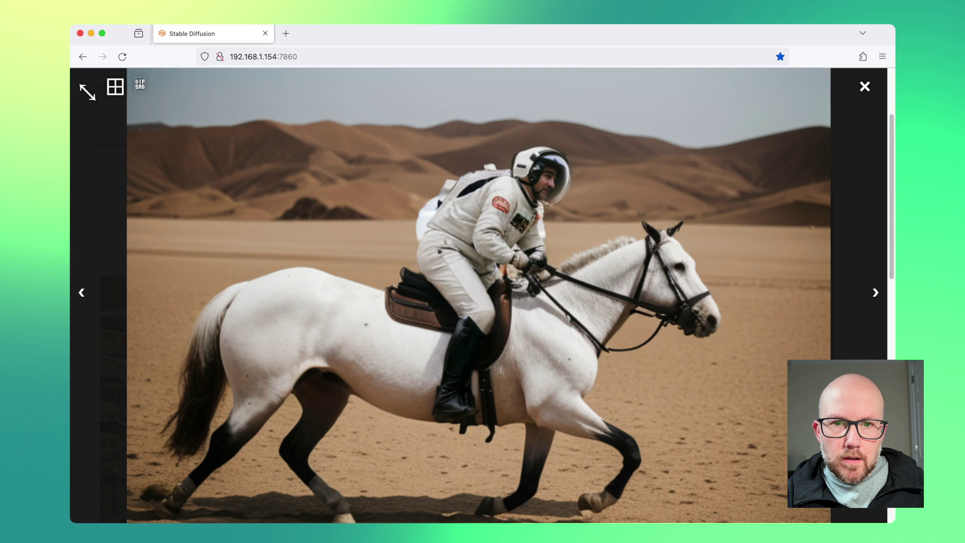
key(Right)
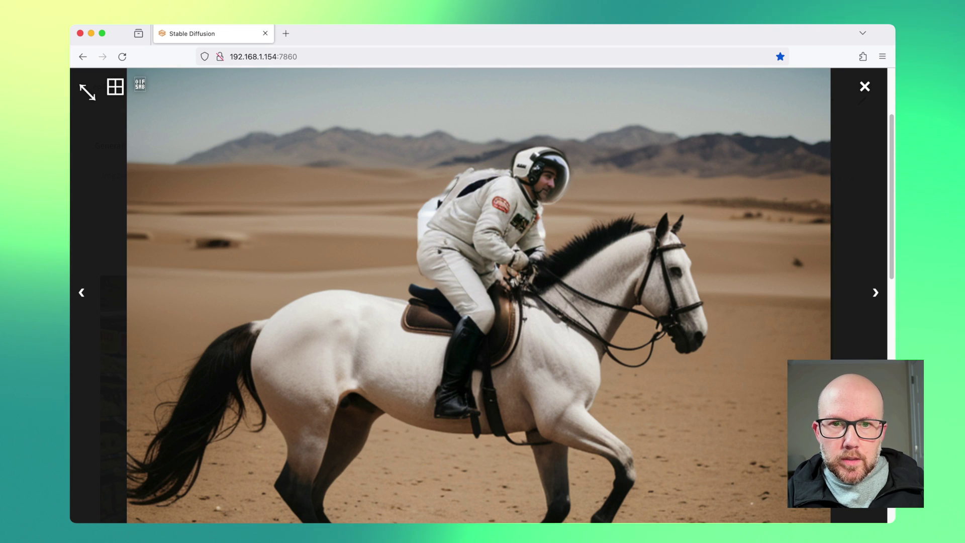
key(Right)
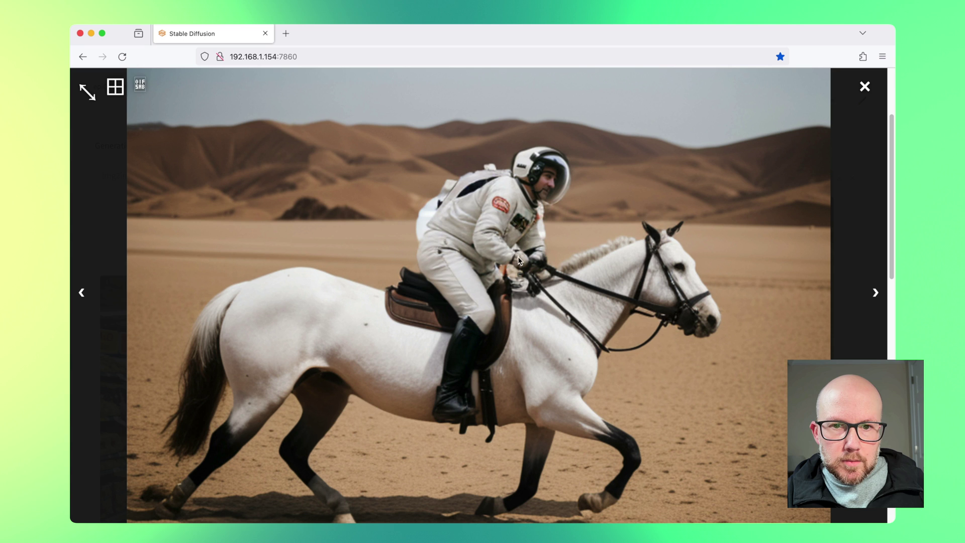
key(Right)
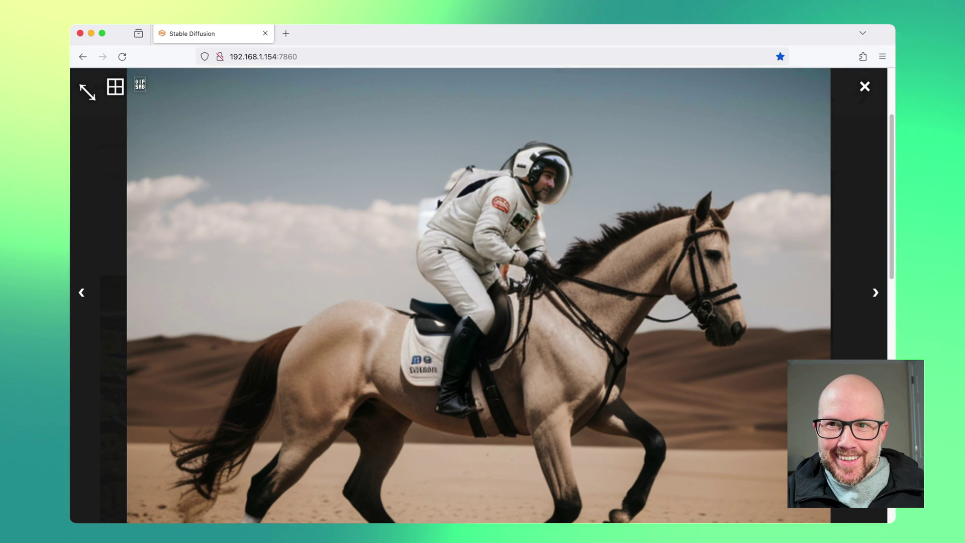
click(865, 87)
scroll(708, 358, down, 2)
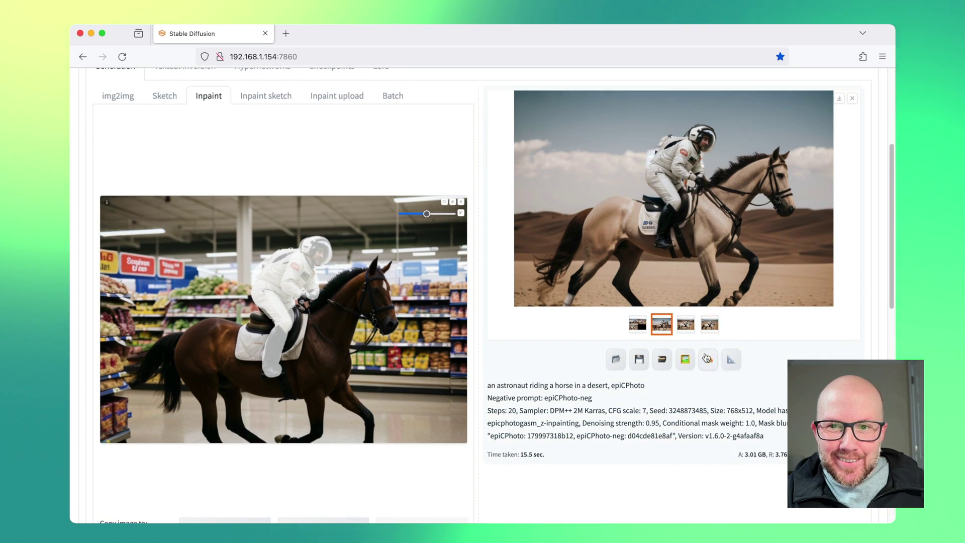
Use the tan horse desert result as the inpaint image and shrink the masking brush
click(708, 358)
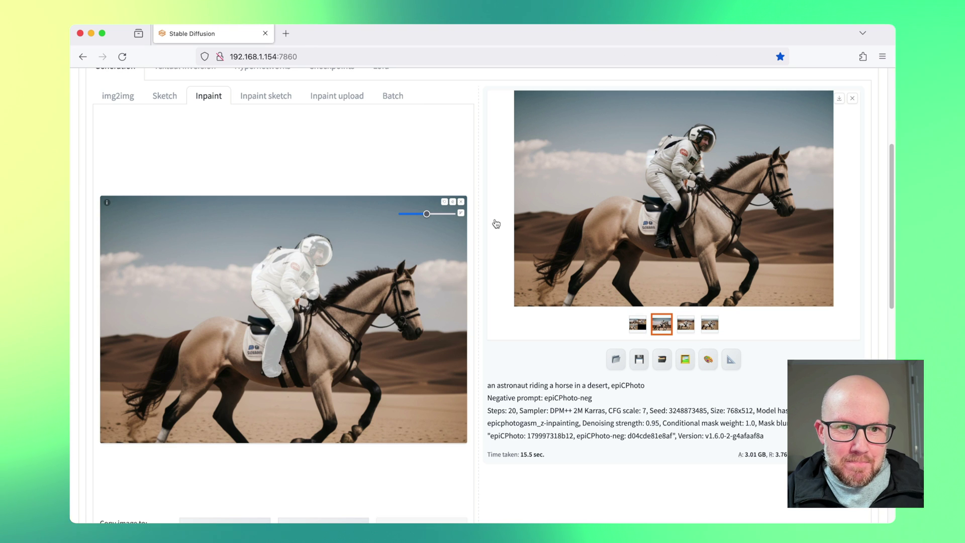
click(650, 162)
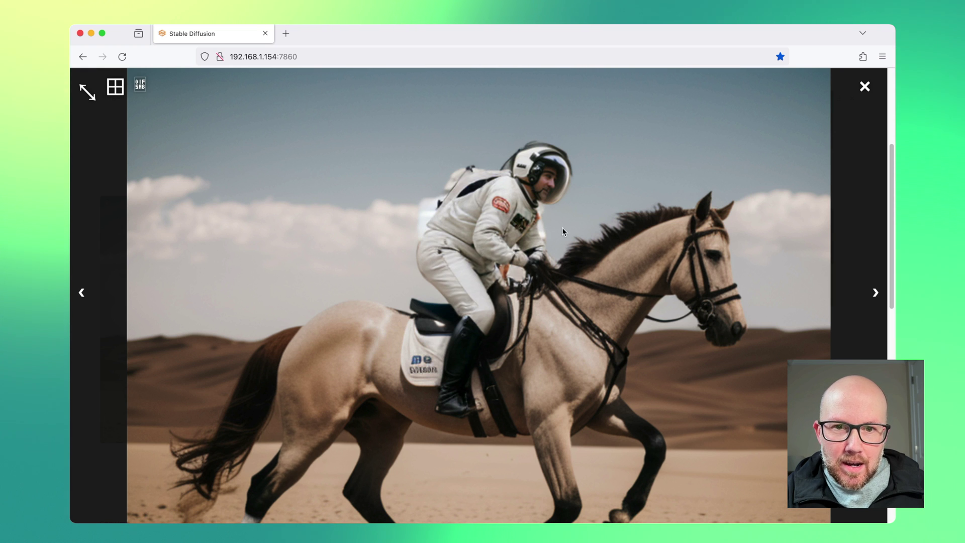
click(865, 86)
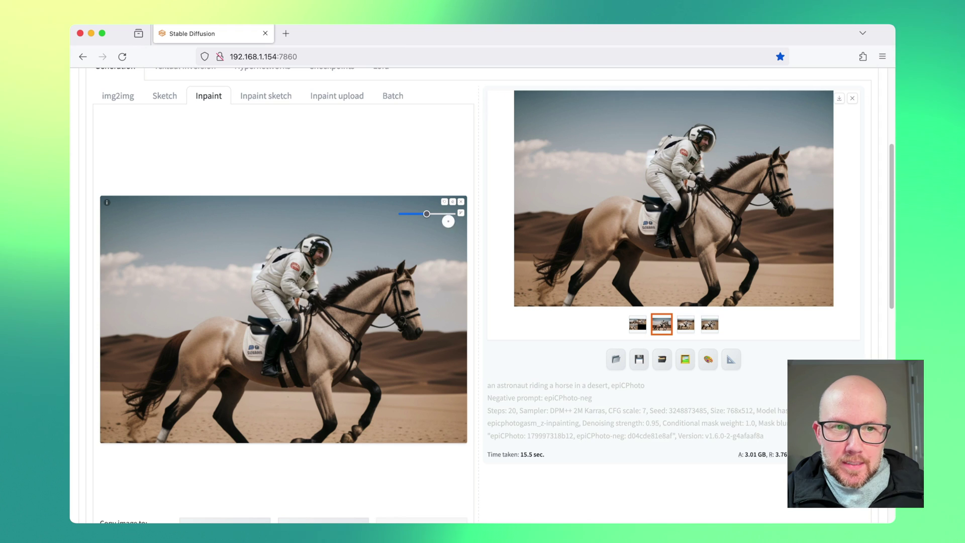
drag(432, 218, 419, 216)
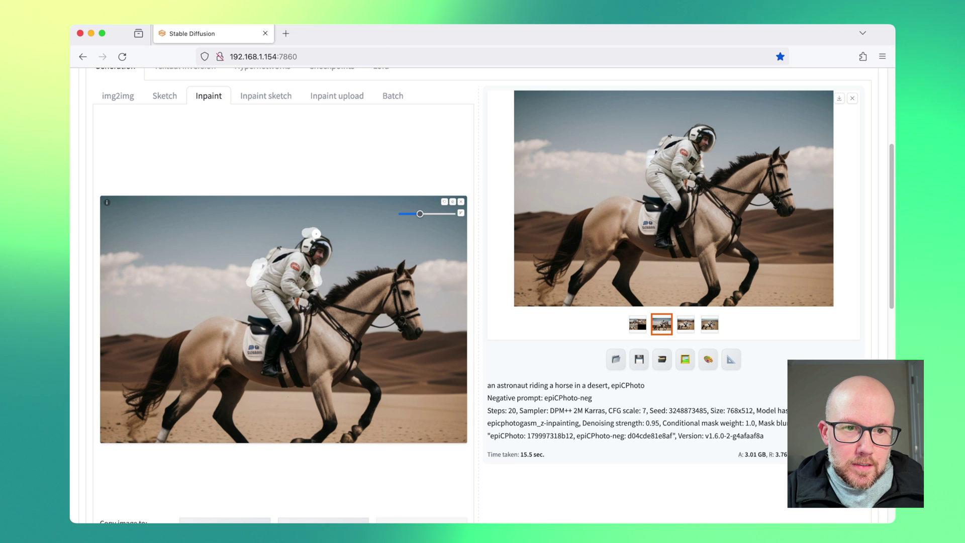
scroll(294, 318, down, 3)
scroll(292, 315, down, 2)
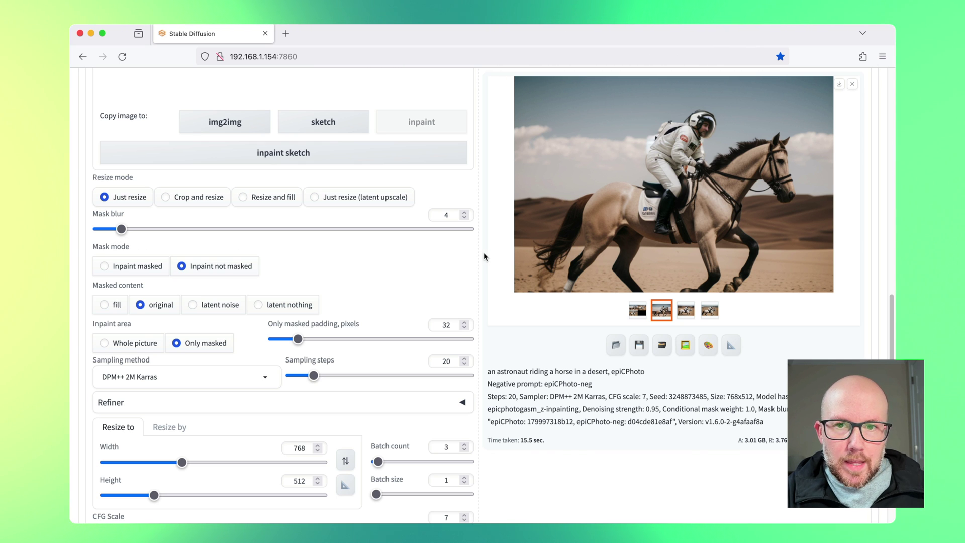
scroll(484, 253, up, 5)
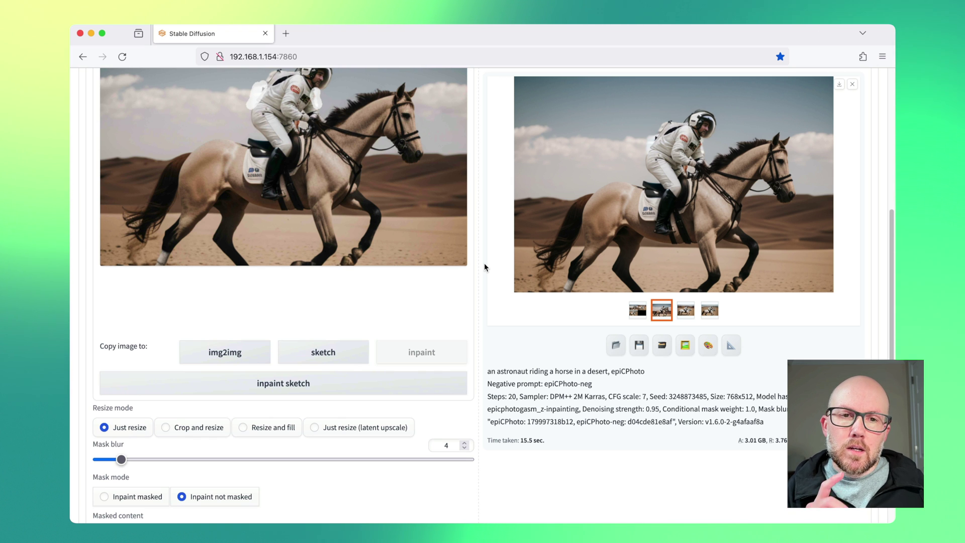
scroll(665, 233, up, 3)
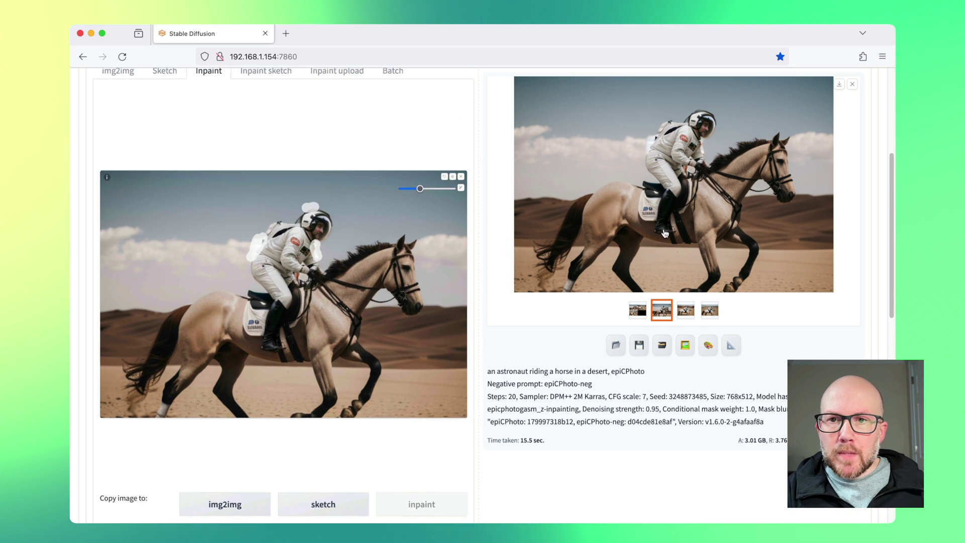
scroll(664, 233, up, 2)
scroll(594, 305, up, 3)
scroll(248, 118, up, 1)
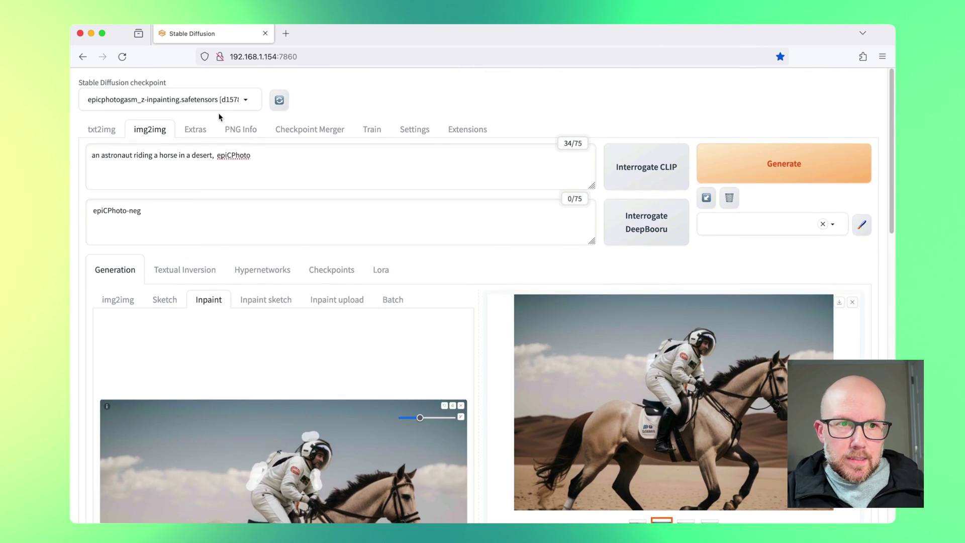
Switch the checkpoint to epicphotogasm_zUniversal and enlarge the masking brush for the helmet
click(213, 102)
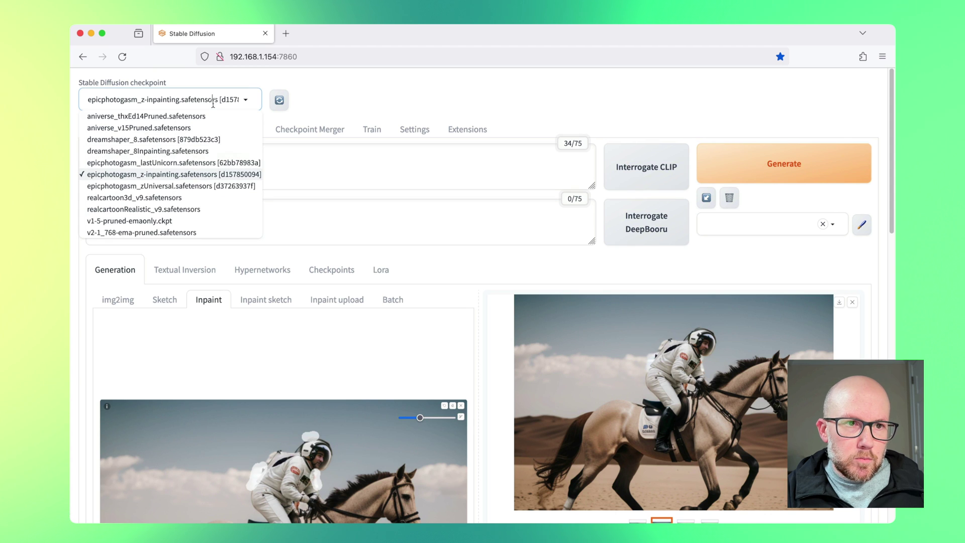
click(188, 185)
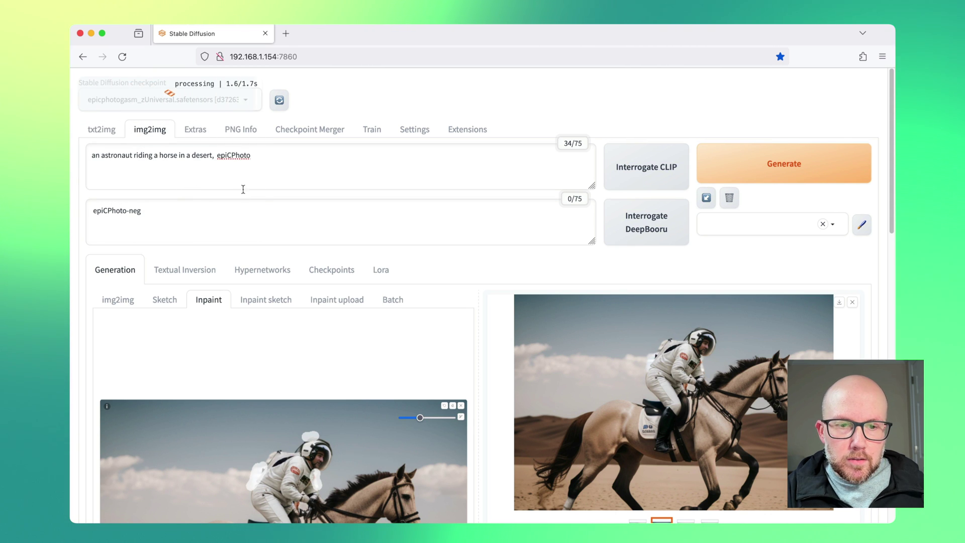
scroll(478, 311, down, 3)
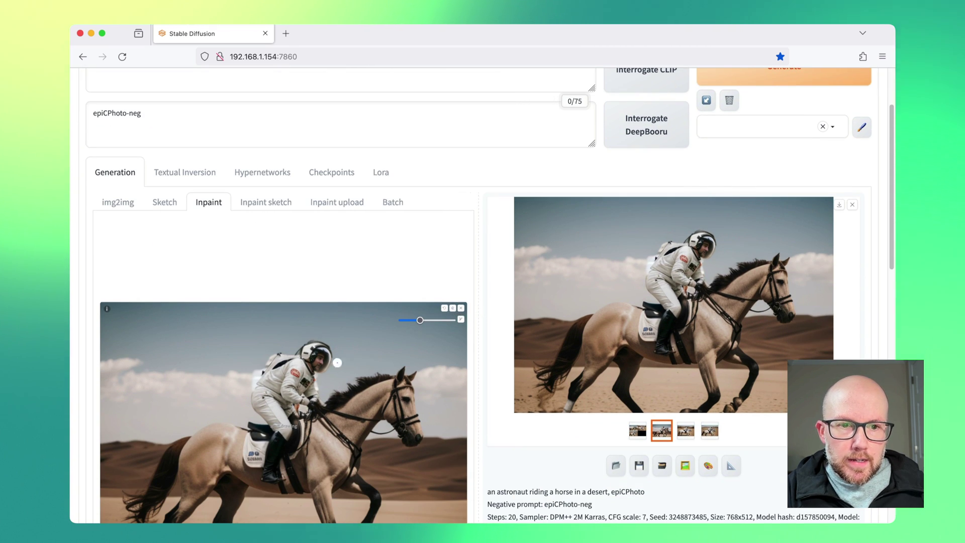
drag(419, 319, 433, 320)
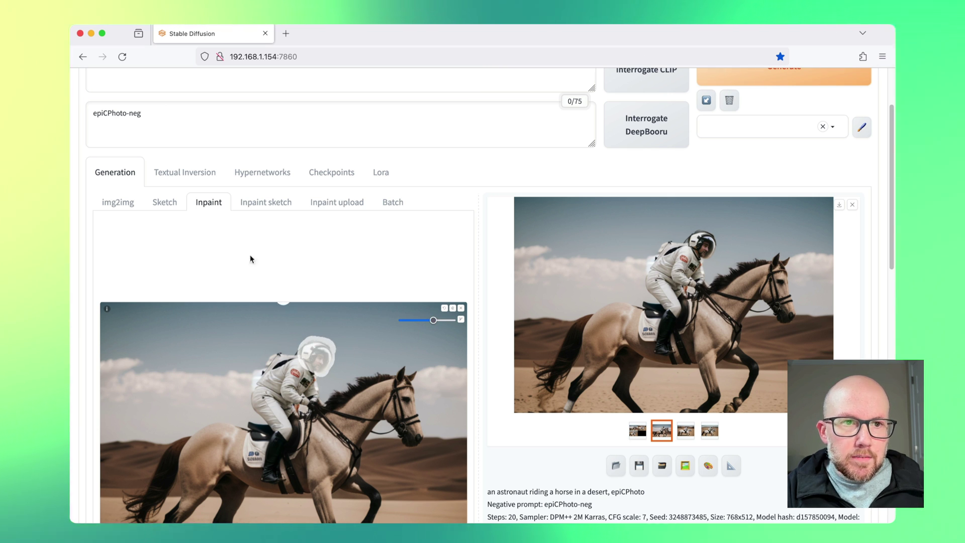
scroll(250, 258, up, 3)
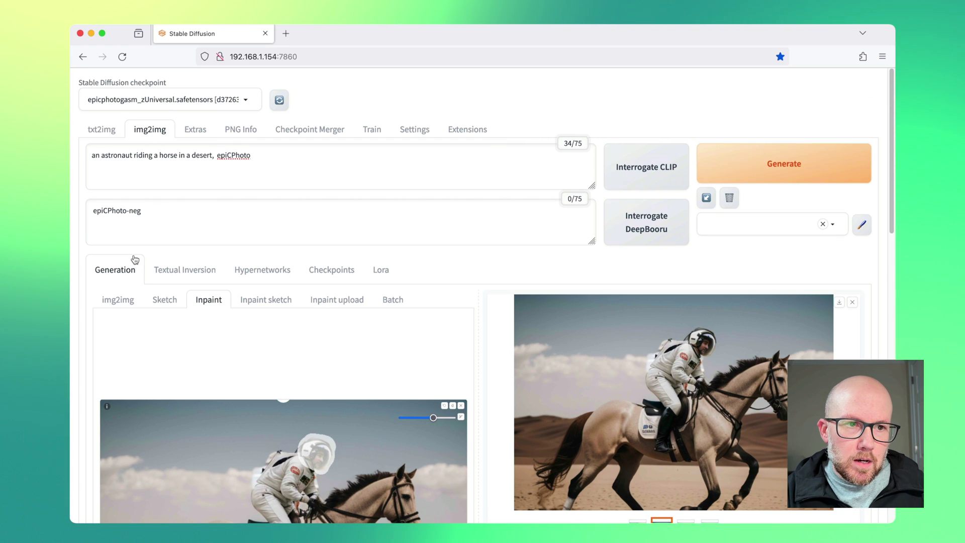
scroll(134, 259, down, 3)
scroll(150, 271, down, 3)
scroll(174, 294, down, 3)
scroll(204, 320, down, 1)
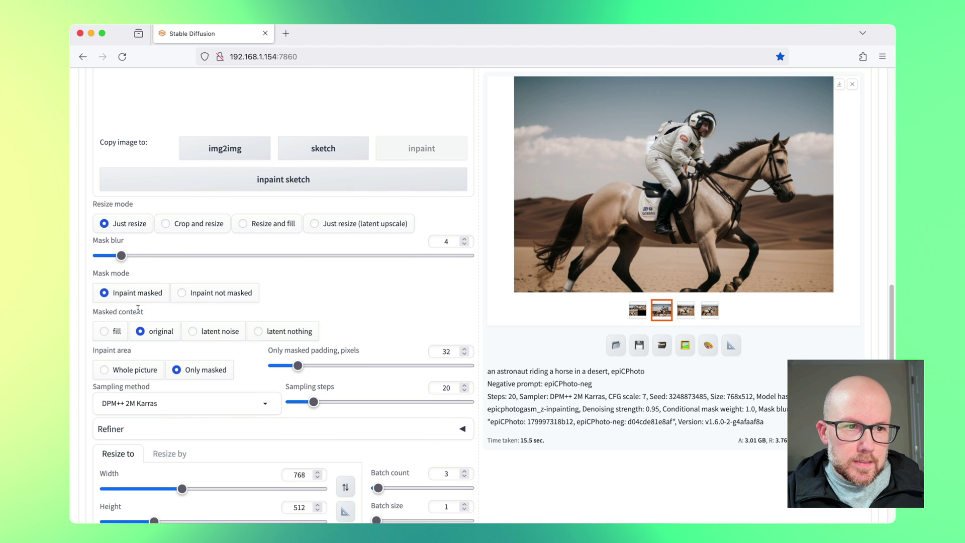
scroll(193, 334, down, 2)
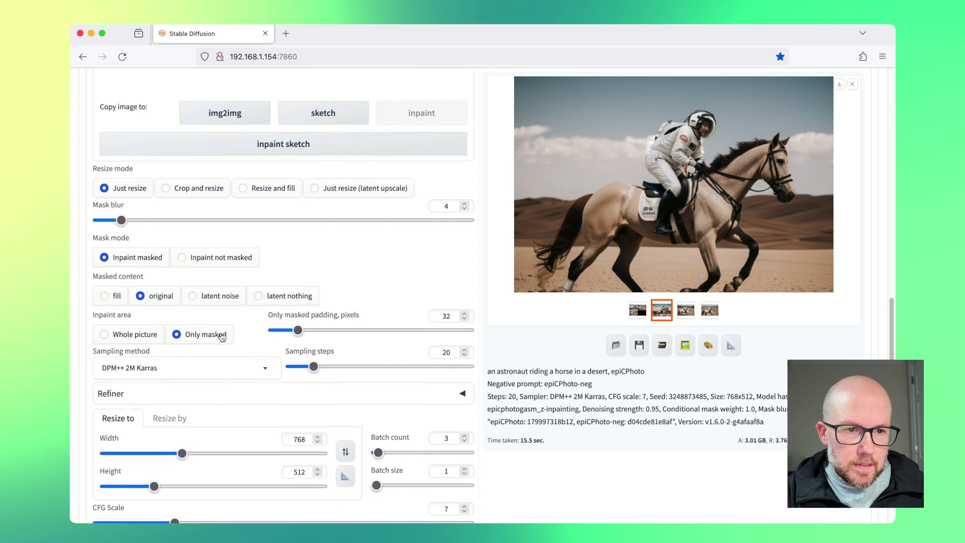
Set width 512 and denoising strength about 0.75, then generate new inpainted riders
double_click(294, 412)
text(512)
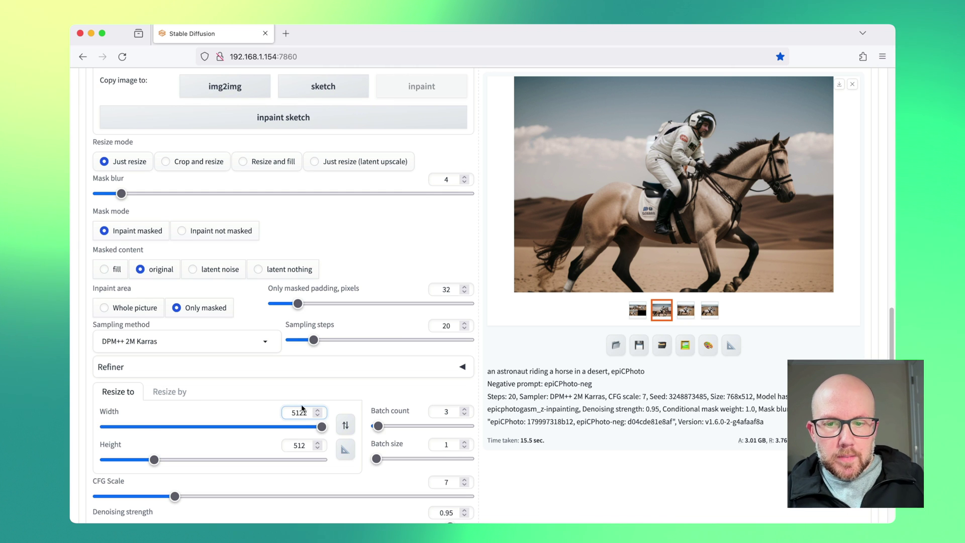
scroll(301, 408, down, 3)
click(401, 421)
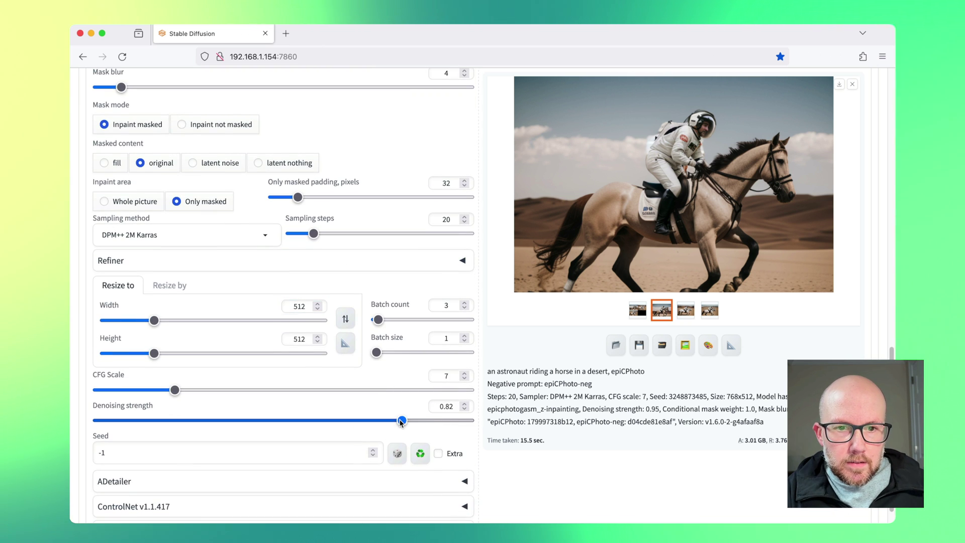
drag(401, 422, 389, 422)
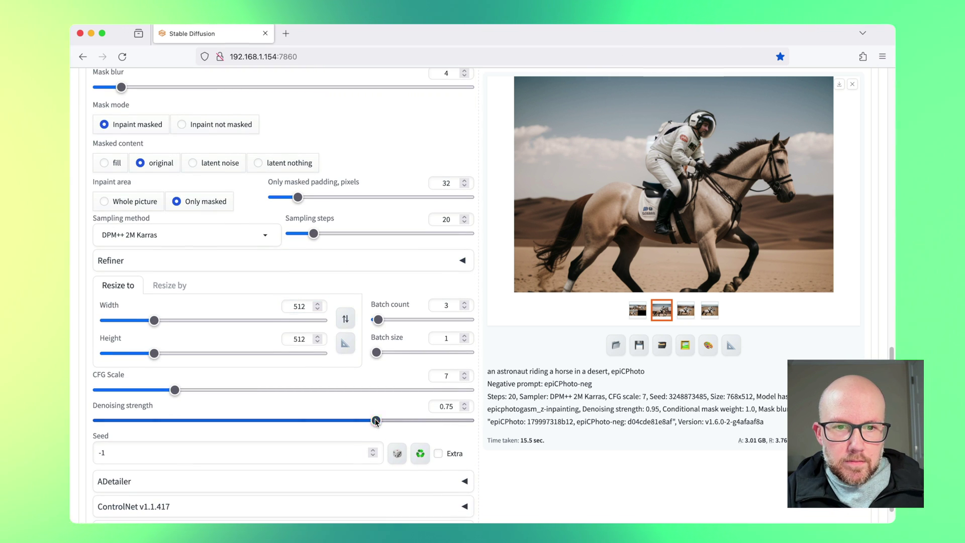
scroll(374, 409, up, 2)
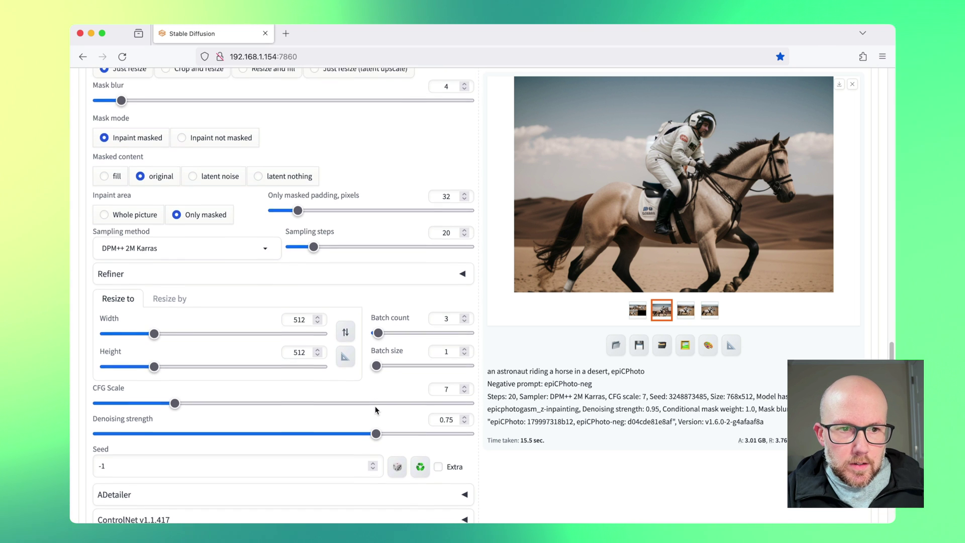
scroll(377, 410, up, 2)
scroll(784, 349, up, 3)
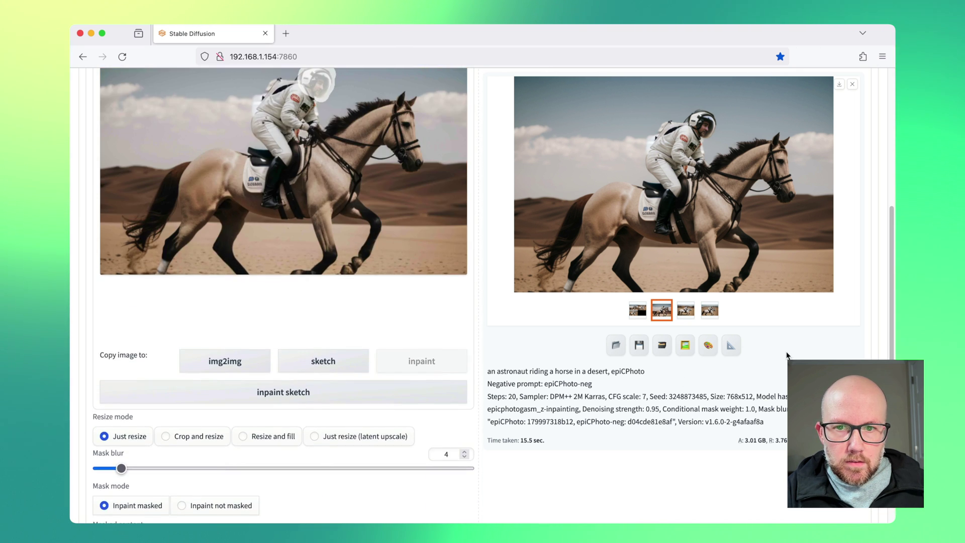
scroll(784, 348, up, 3)
scroll(784, 349, up, 3)
click(775, 169)
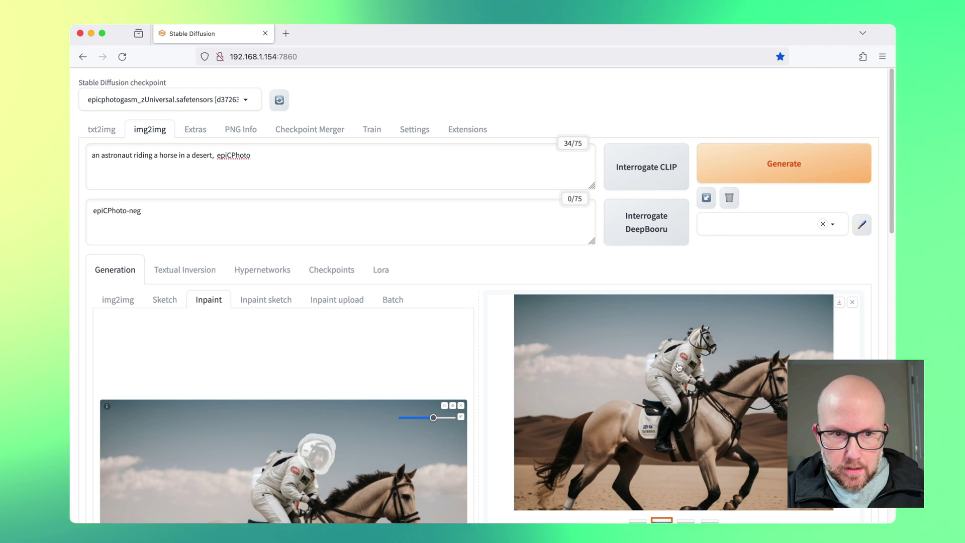
Inspect the results full-size, close the viewer and generate another inpainted batch
click(646, 406)
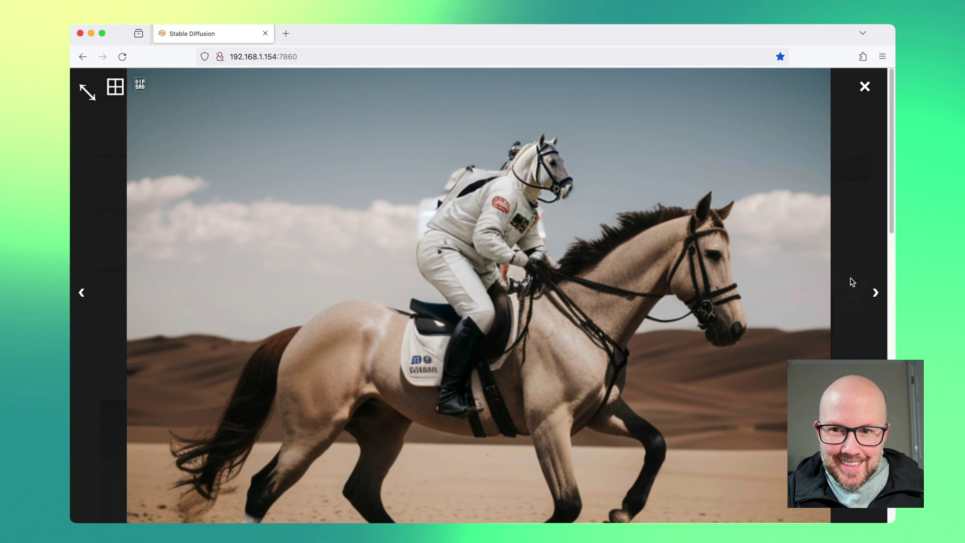
click(875, 292)
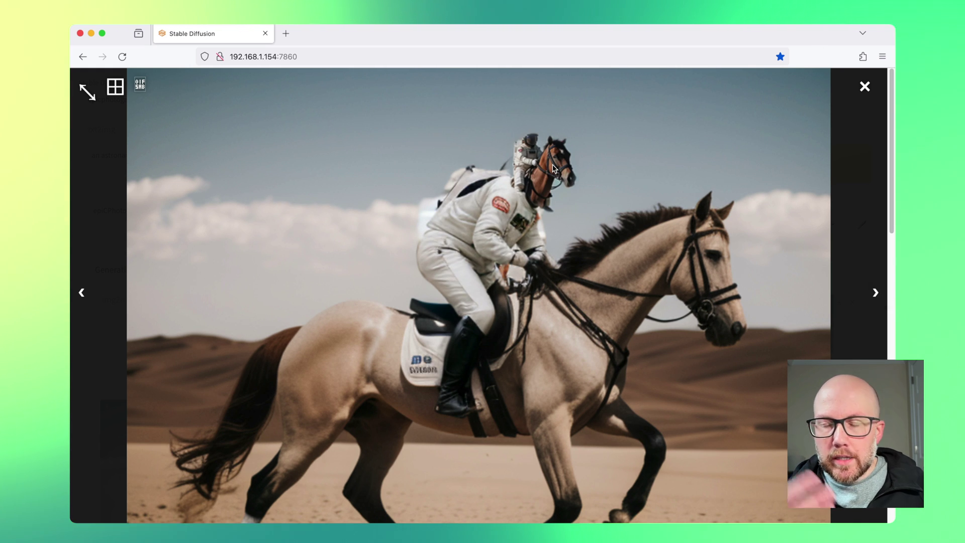
click(864, 89)
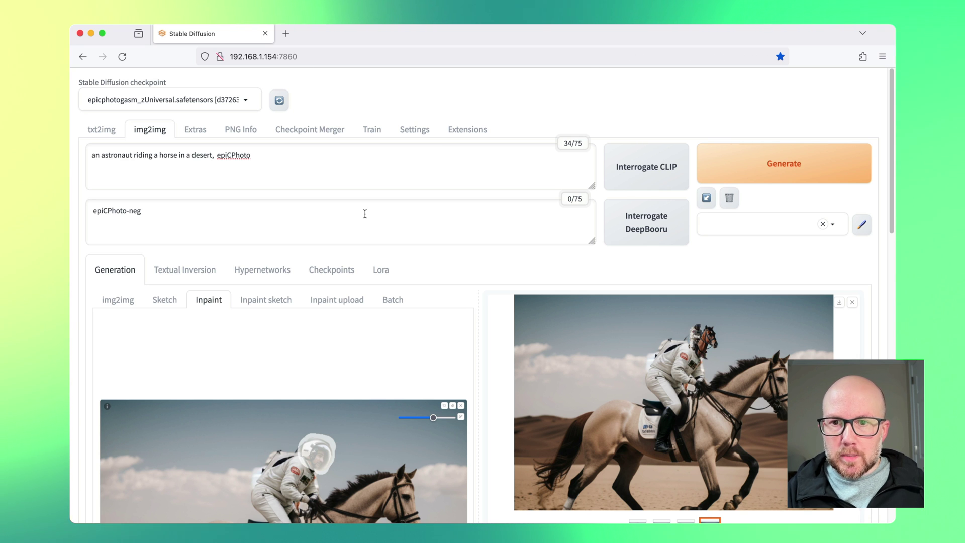
click(757, 176)
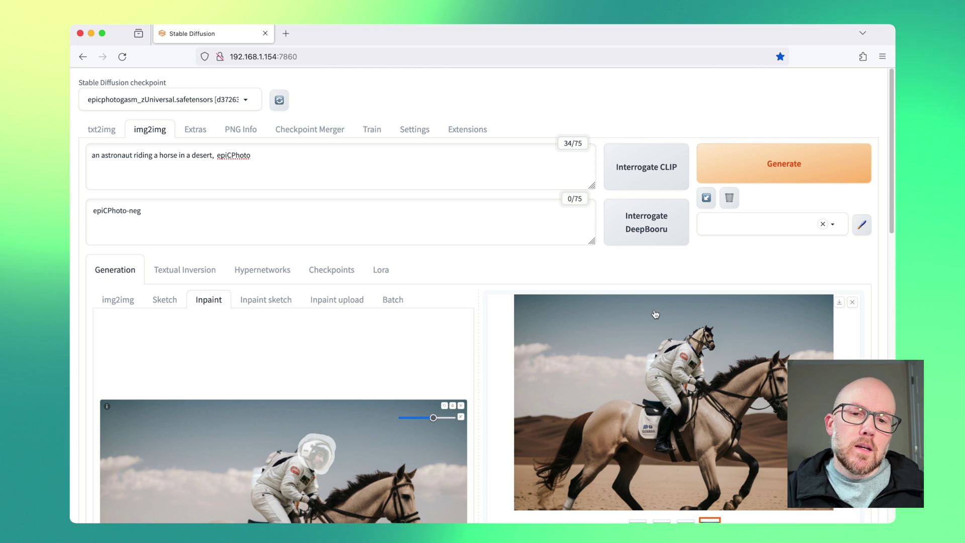
scroll(655, 314, down, 5)
scroll(266, 331, down, 5)
scroll(284, 330, down, 2)
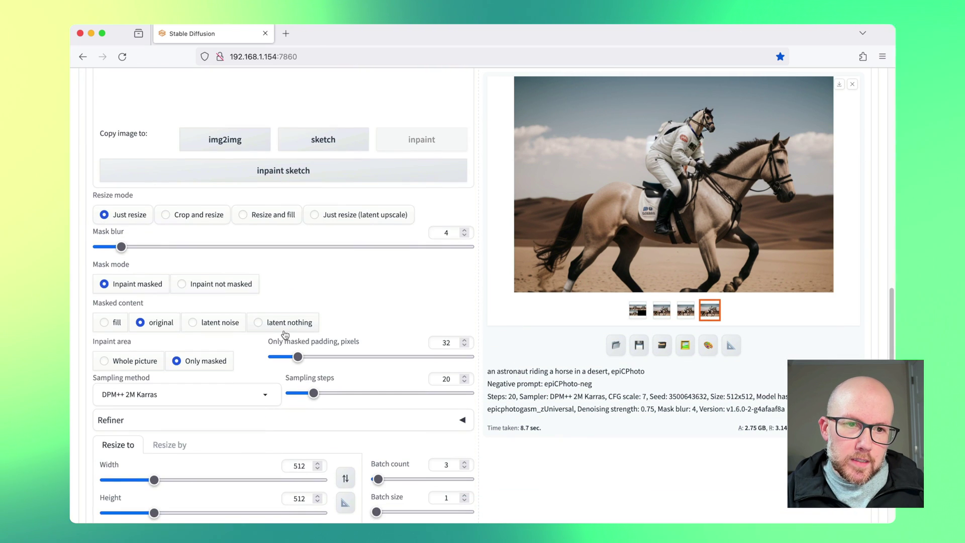
scroll(284, 330, down, 1)
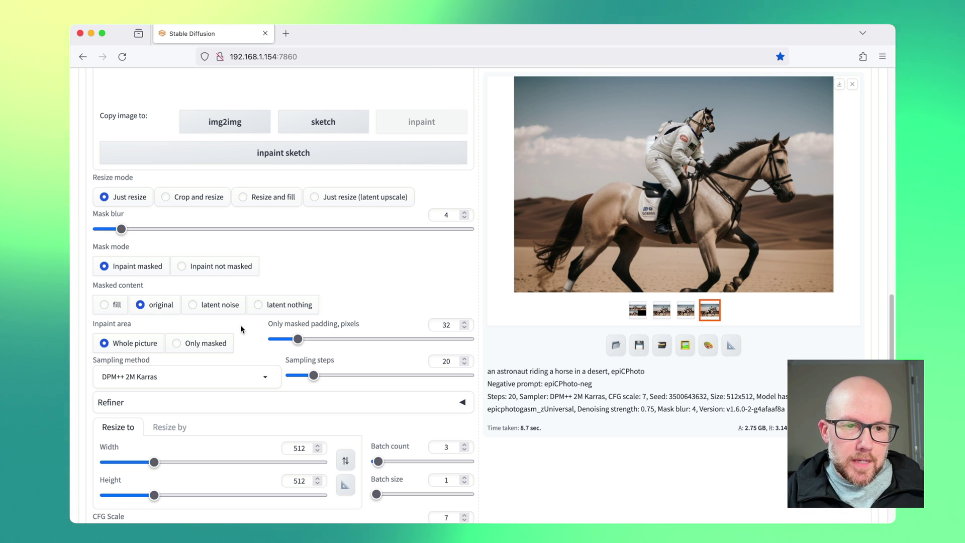
scroll(240, 325, down, 2)
Auto-size the output to 768x512 from the source and generate a whole-picture inpaint
click(290, 412)
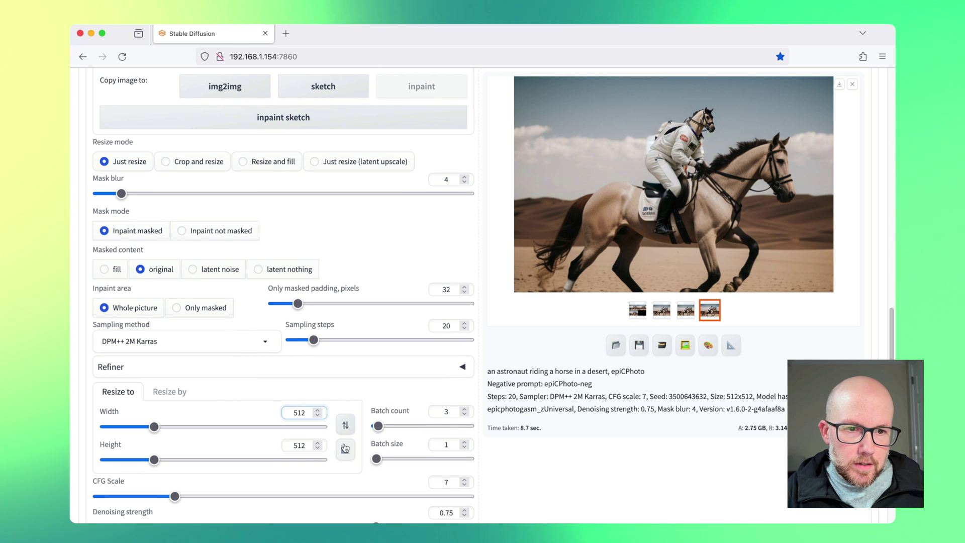
click(345, 449)
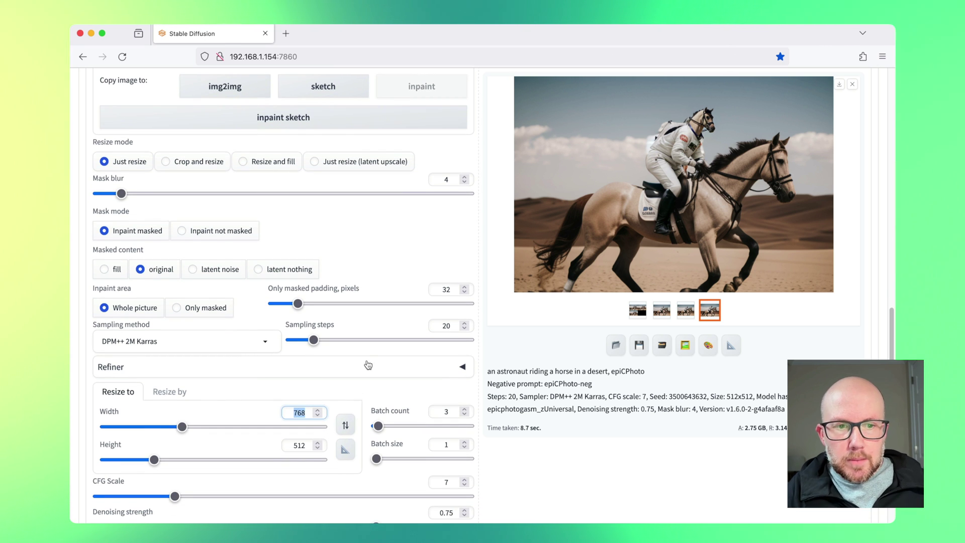
scroll(457, 358, up, 5)
scroll(529, 317, up, 5)
scroll(679, 227, up, 5)
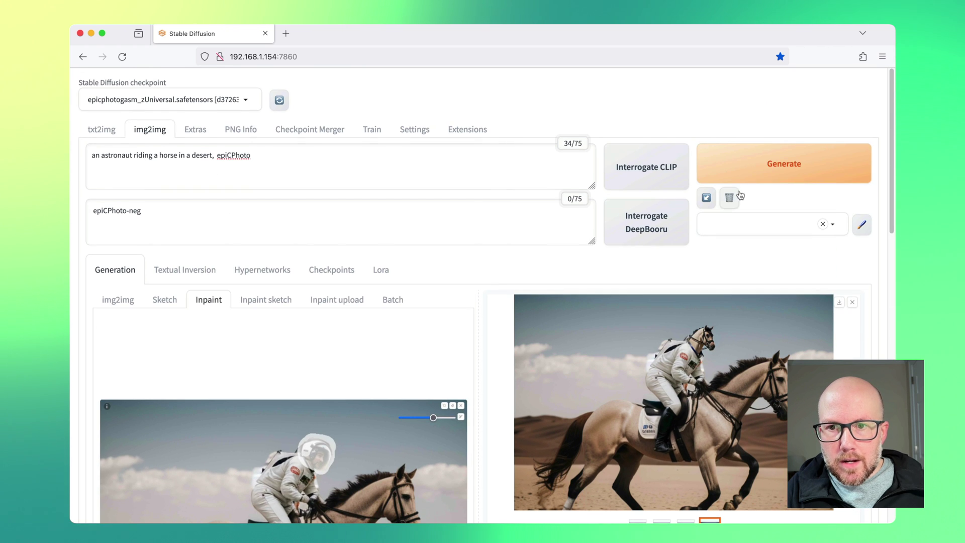
click(737, 179)
scroll(726, 187, down, 3)
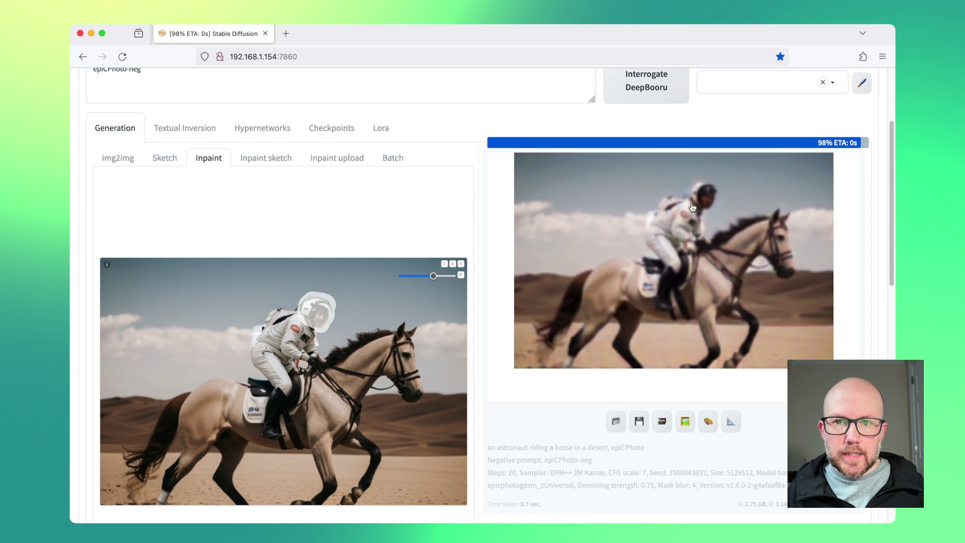
View the finished image full-size, then close the viewer and the styles editor
click(677, 212)
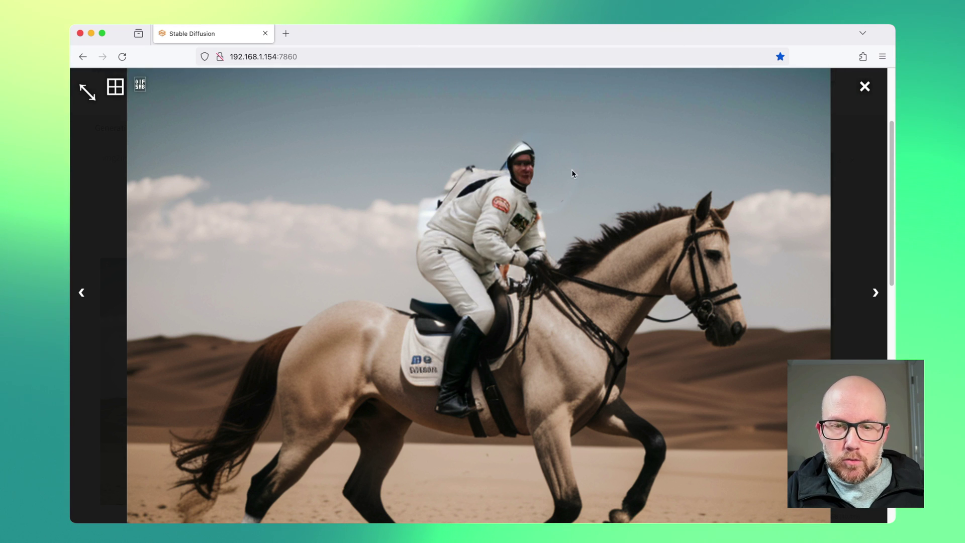
click(865, 87)
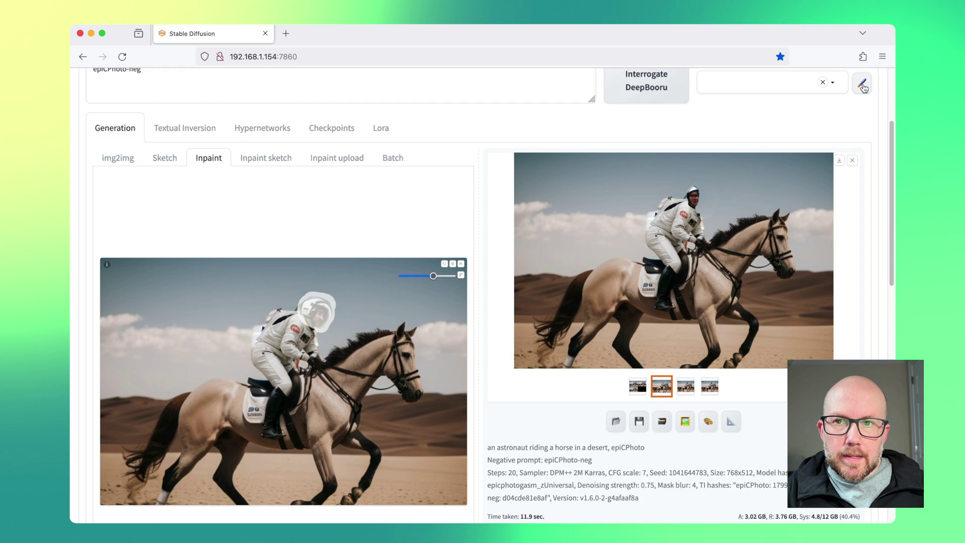
click(875, 89)
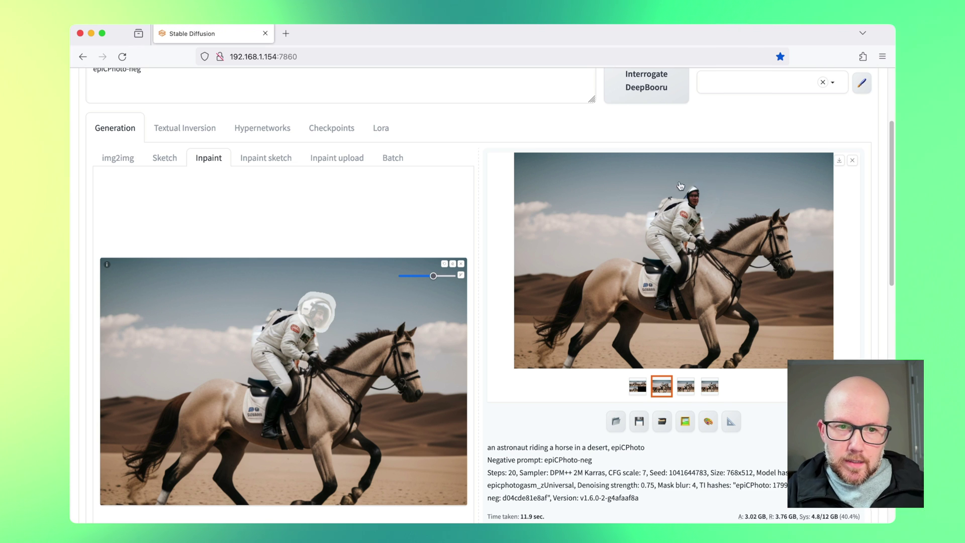
scroll(335, 276, down, 5)
scroll(335, 277, down, 1)
scroll(335, 276, down, 2)
scroll(335, 276, down, 1)
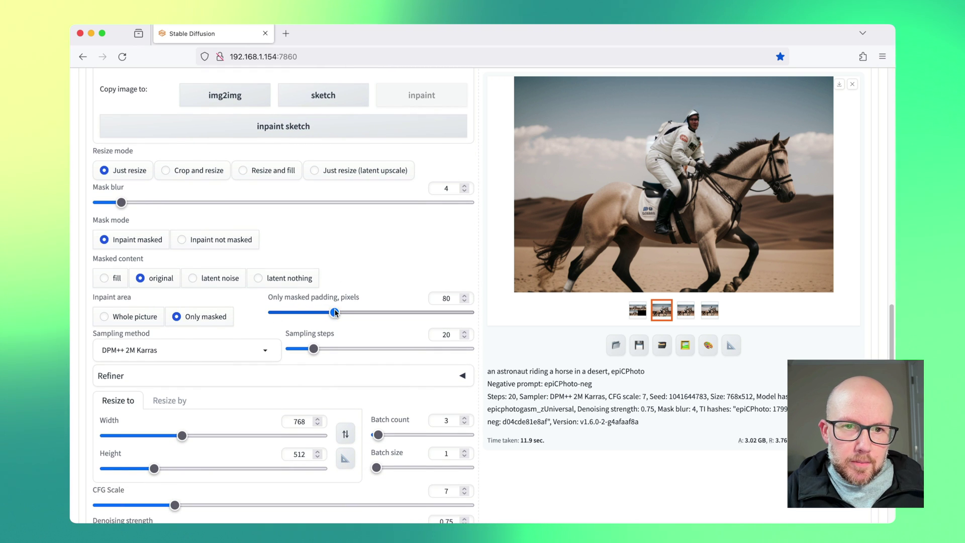
Raise the masked-area padding to 96 pixels and clear the width to enter 512
drag(322, 313, 348, 313)
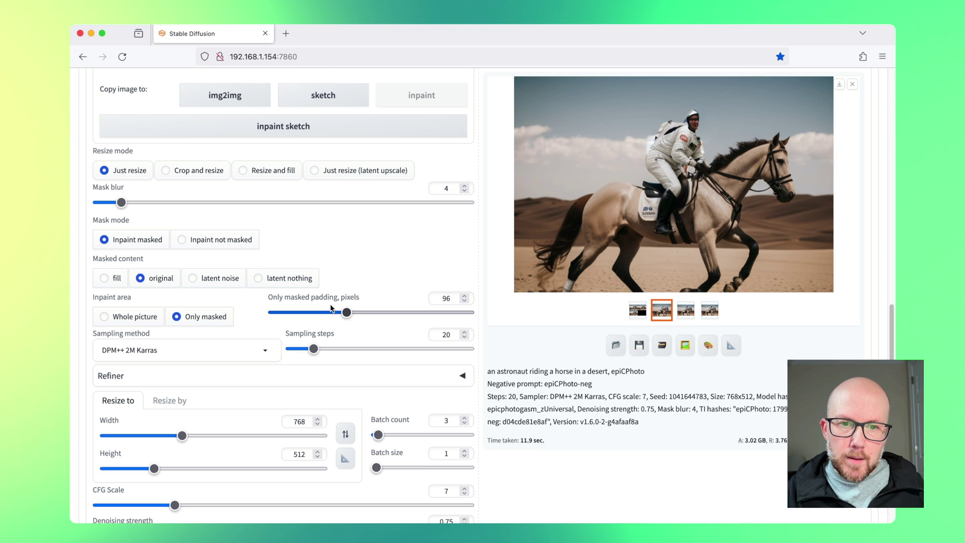
scroll(358, 334, down, 2)
click(294, 394)
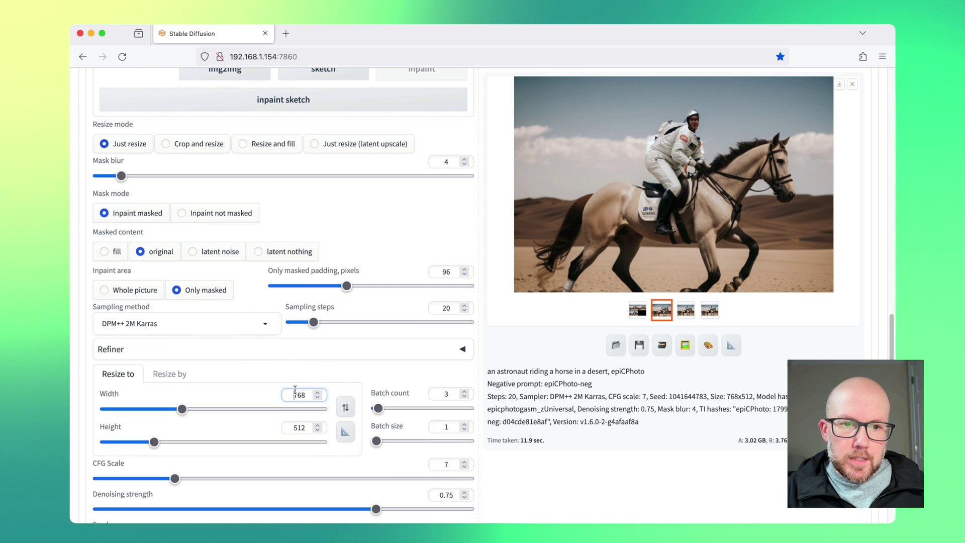
key(BackSpace)
key(BackSpace)
key(BackSpace)
text(512)
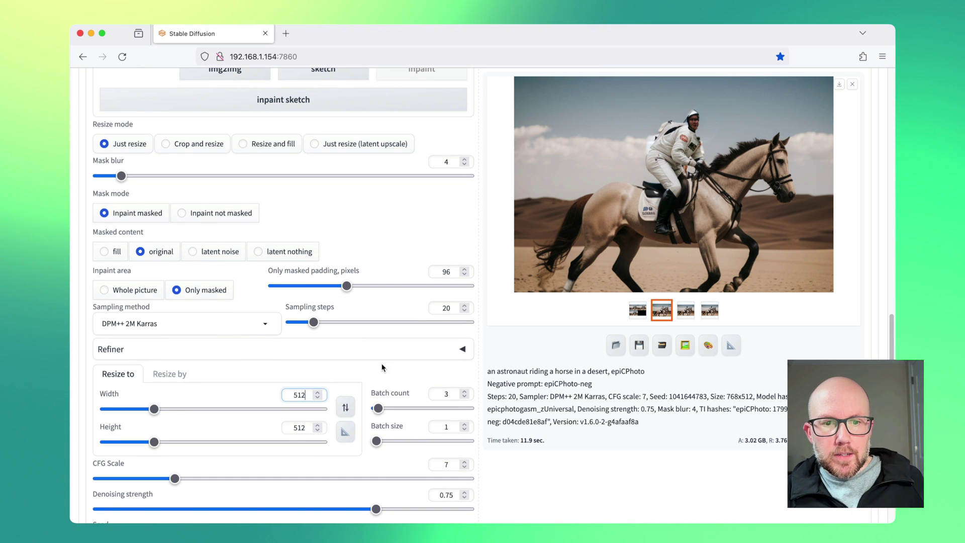
scroll(382, 367, down, 1)
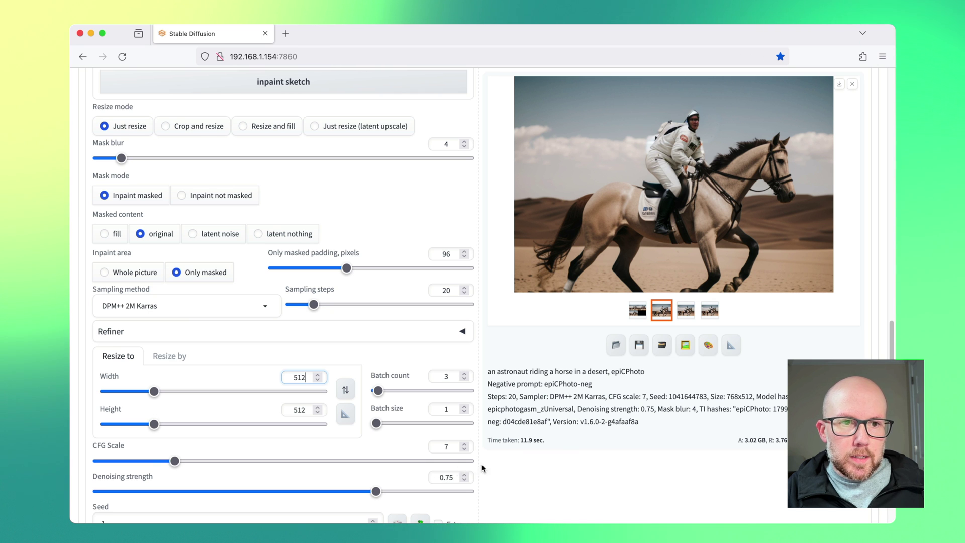
scroll(482, 468, up, 1)
scroll(482, 469, up, 5)
scroll(715, 119, up, 5)
scroll(748, 133, up, 1)
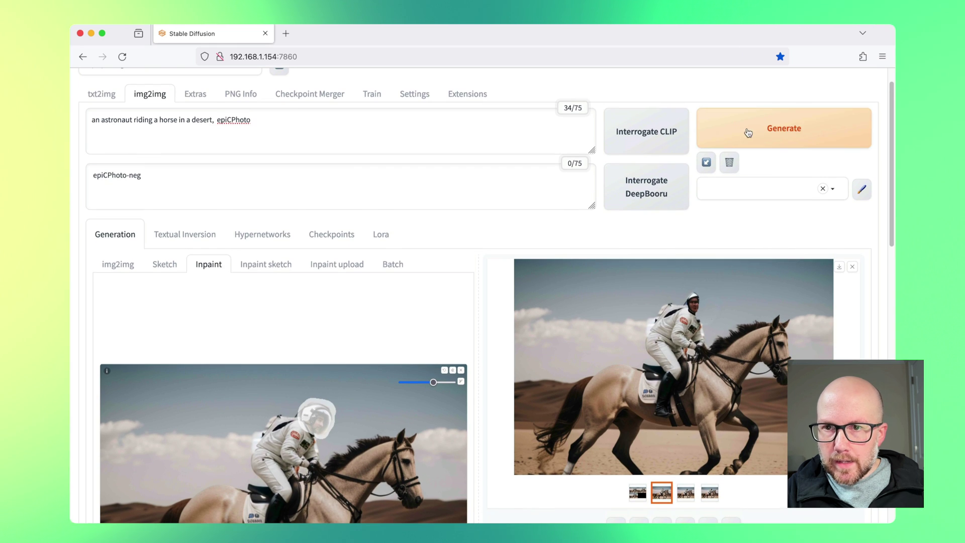
Generate the padded masked-only inpaint and view the clean-helmet result full-size
click(759, 133)
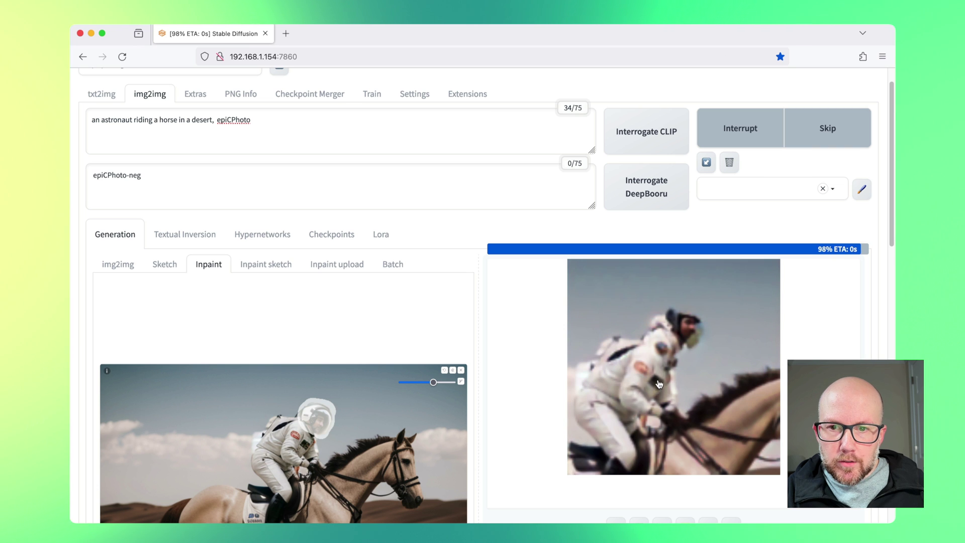
click(690, 352)
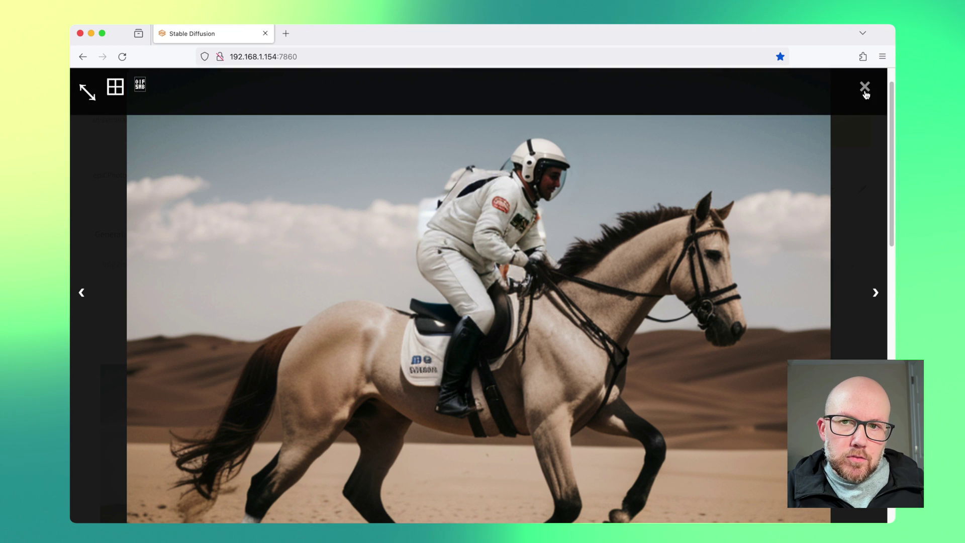
Close the full-size view to return to the inpaint page
click(865, 87)
scroll(608, 301, down, 5)
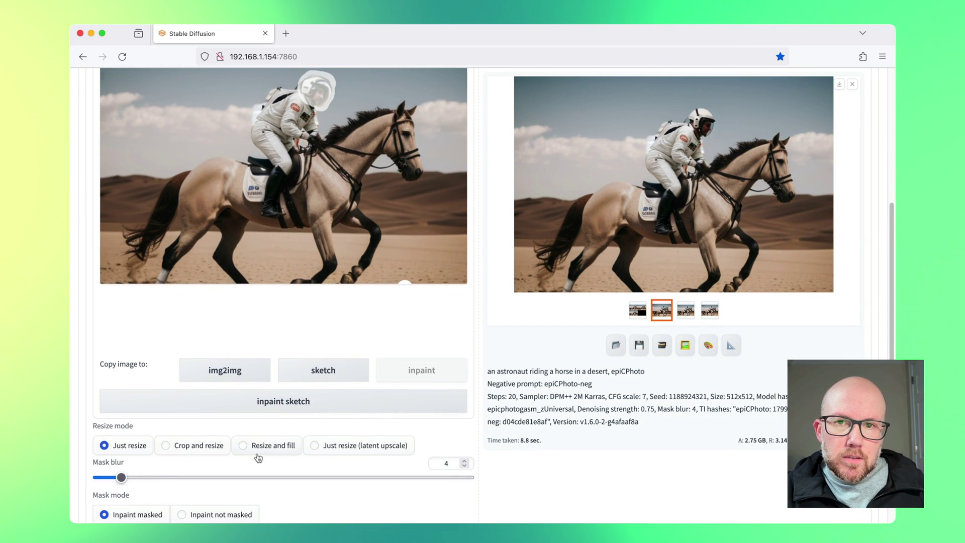
scroll(258, 458, up, 5)
scroll(274, 432, up, 1)
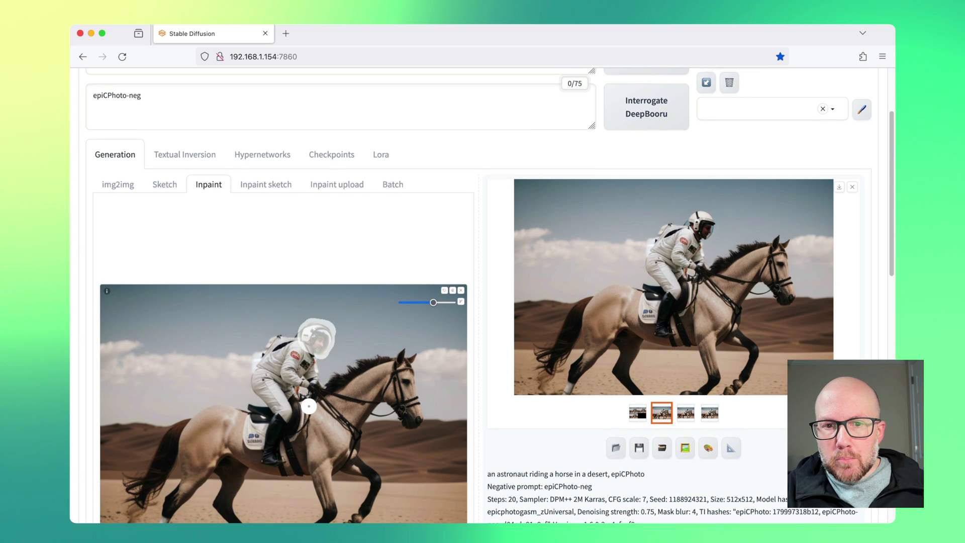
scroll(308, 406, up, 2)
scroll(316, 317, down, 2)
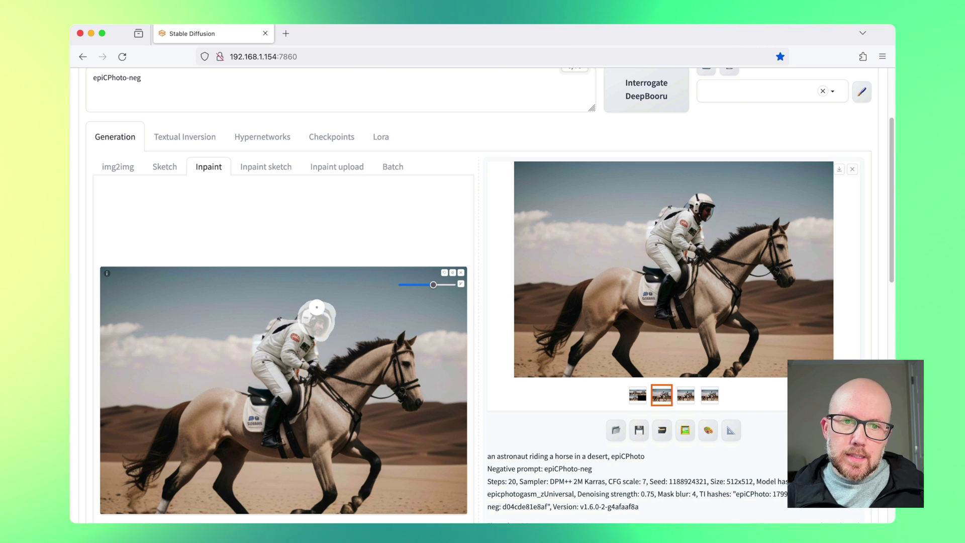
scroll(467, 350, down, 2)
scroll(378, 339, down, 5)
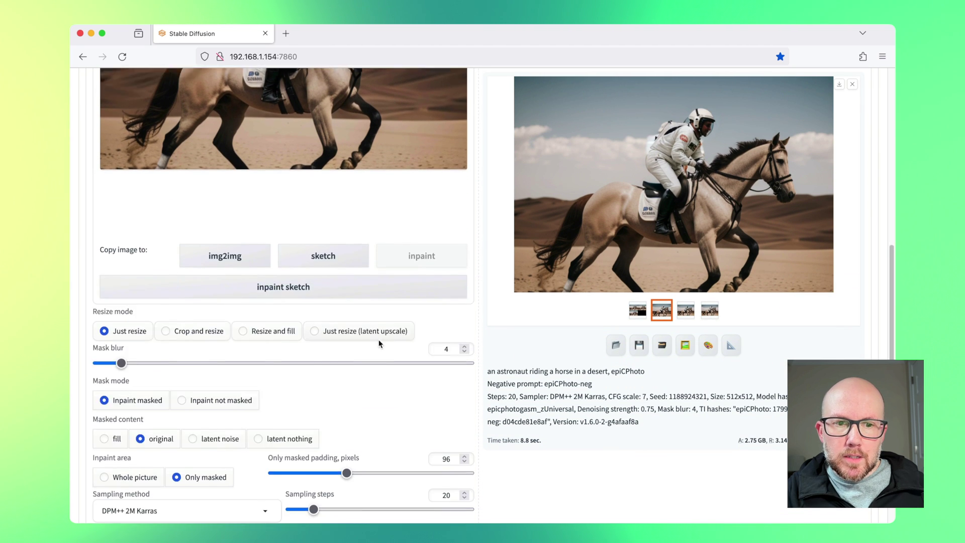
scroll(240, 353, down, 4)
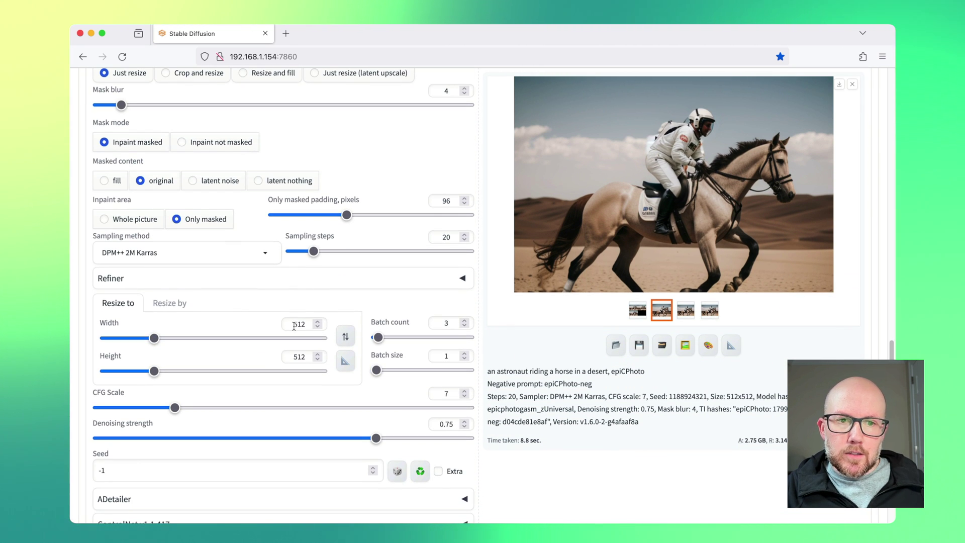